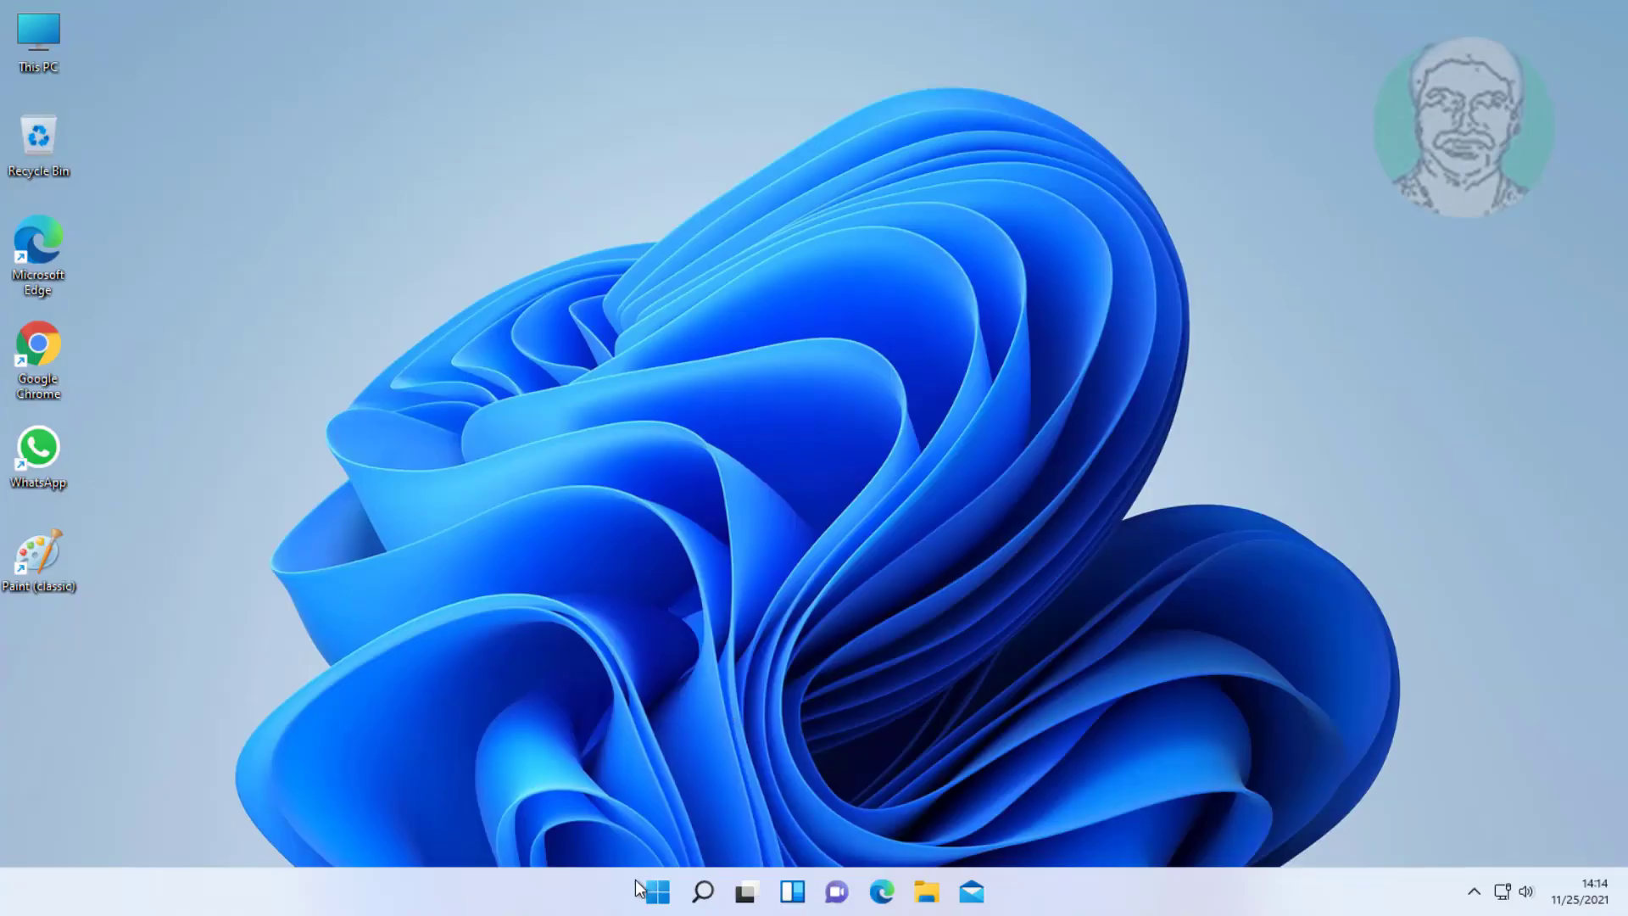
# Open Settings and switch off Allow downloads from other PCs in Delivery Optimization.
pyautogui.click(656, 890)
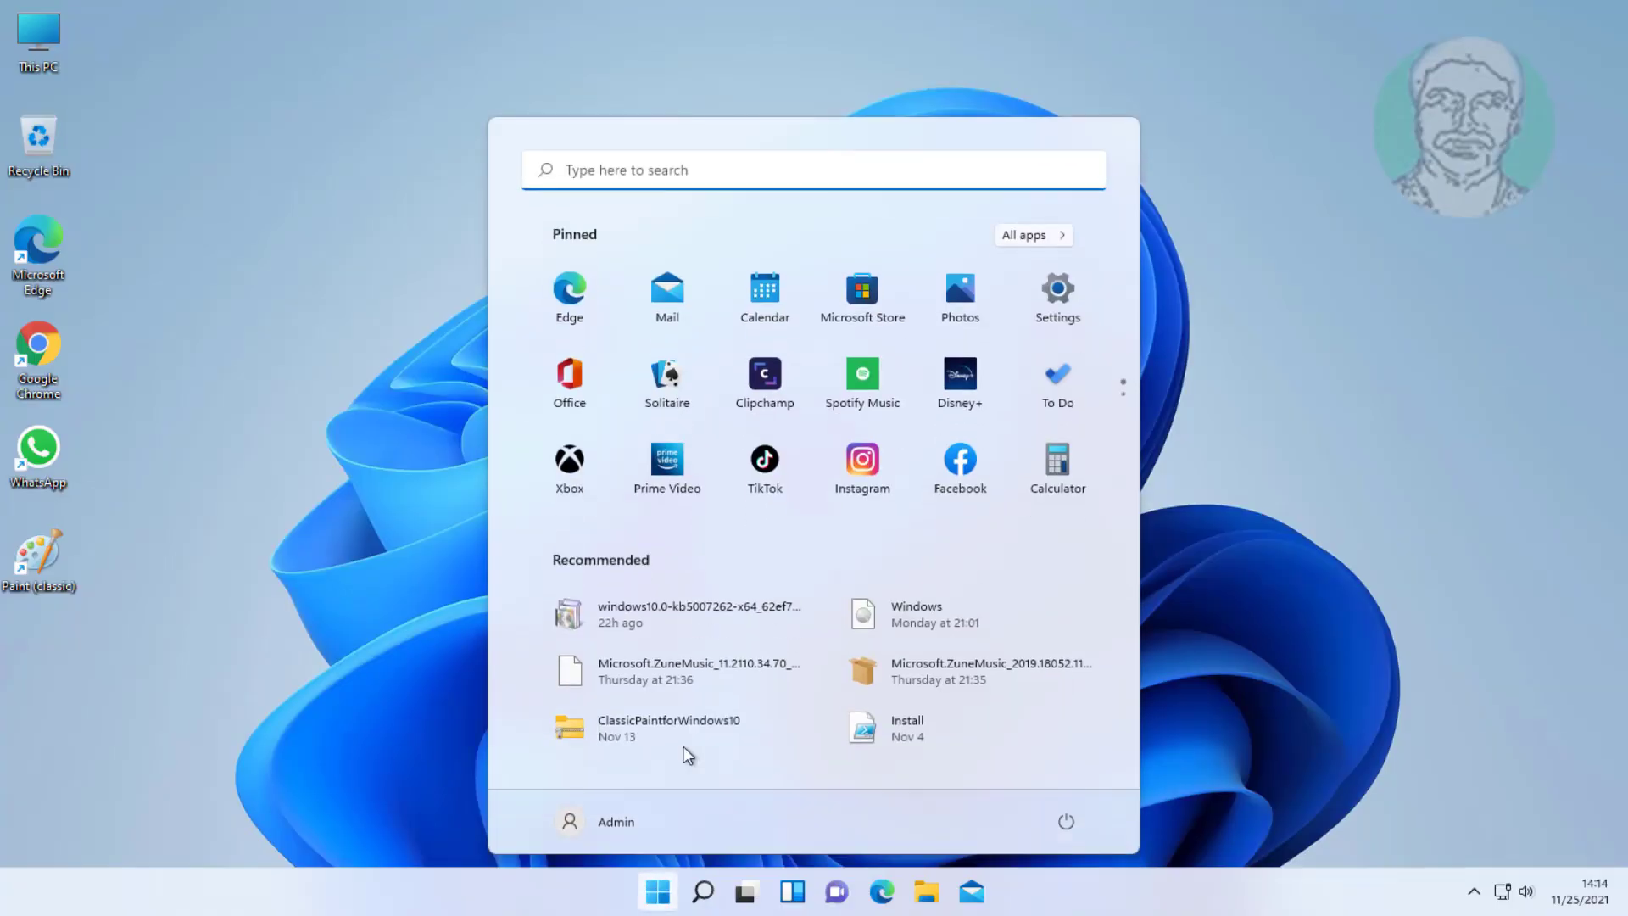
pyautogui.click(1058, 295)
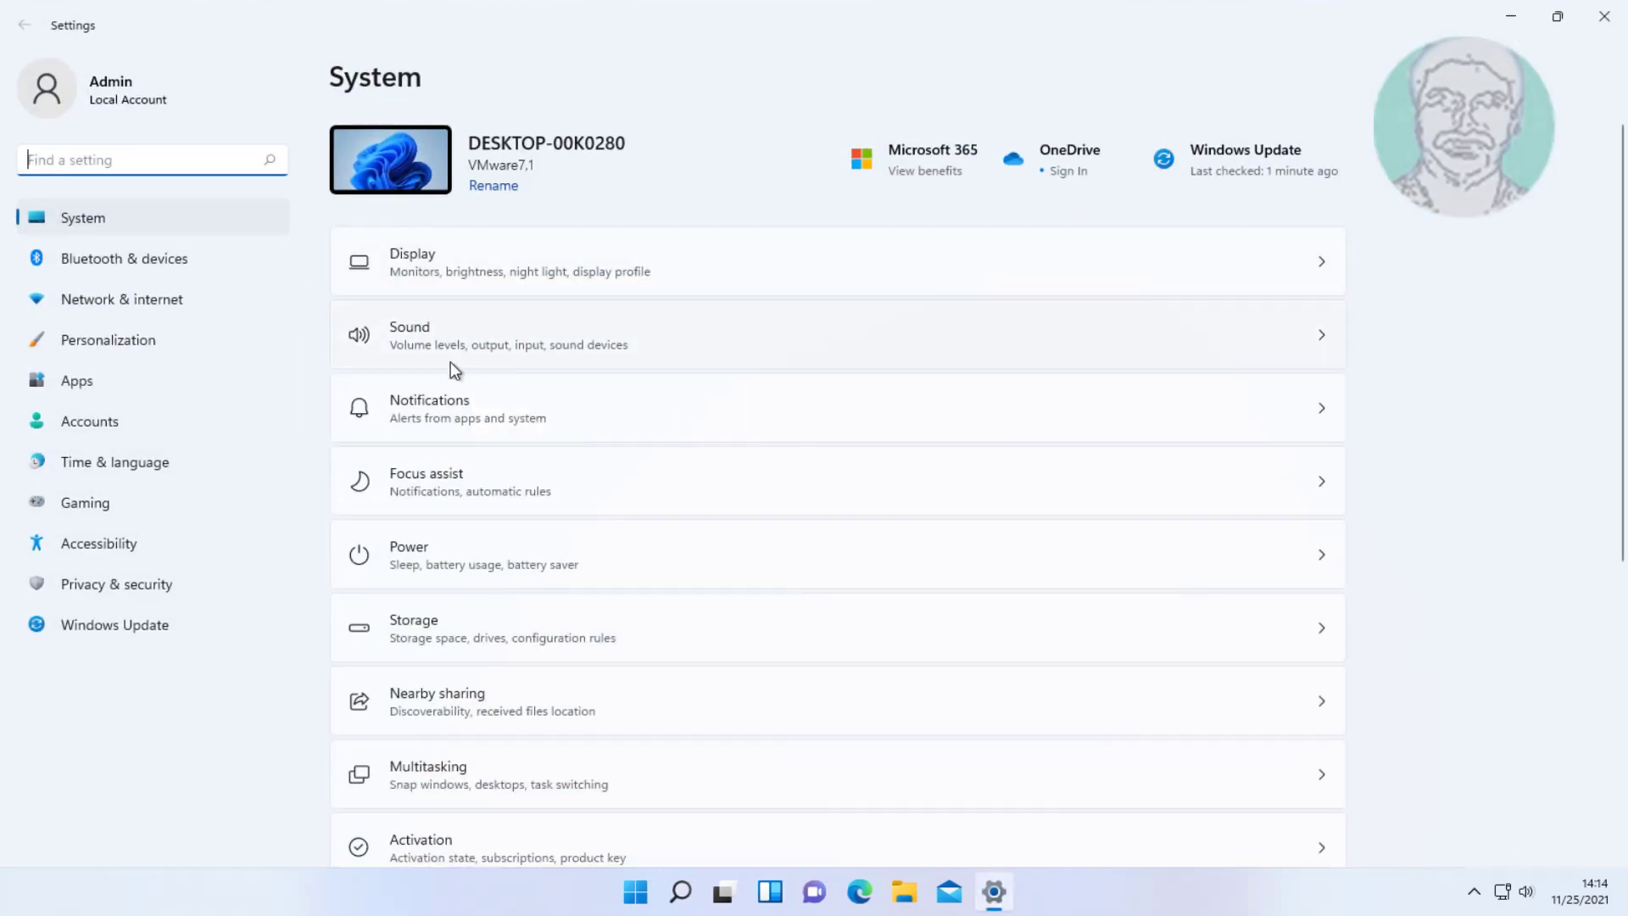
pyautogui.click(115, 635)
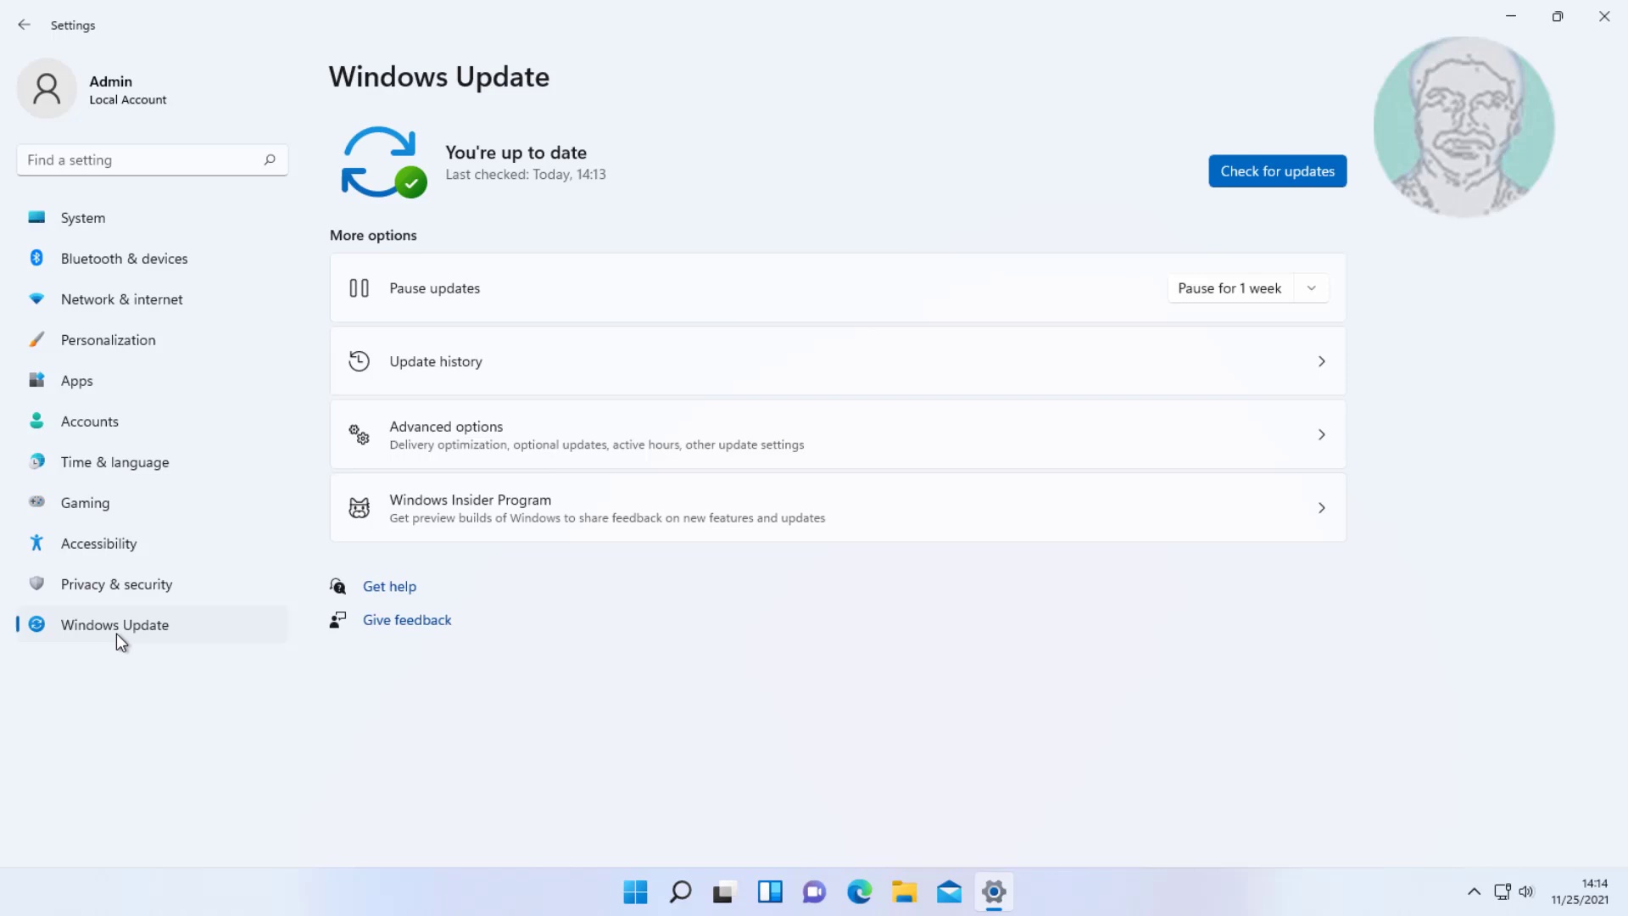
pyautogui.click(498, 429)
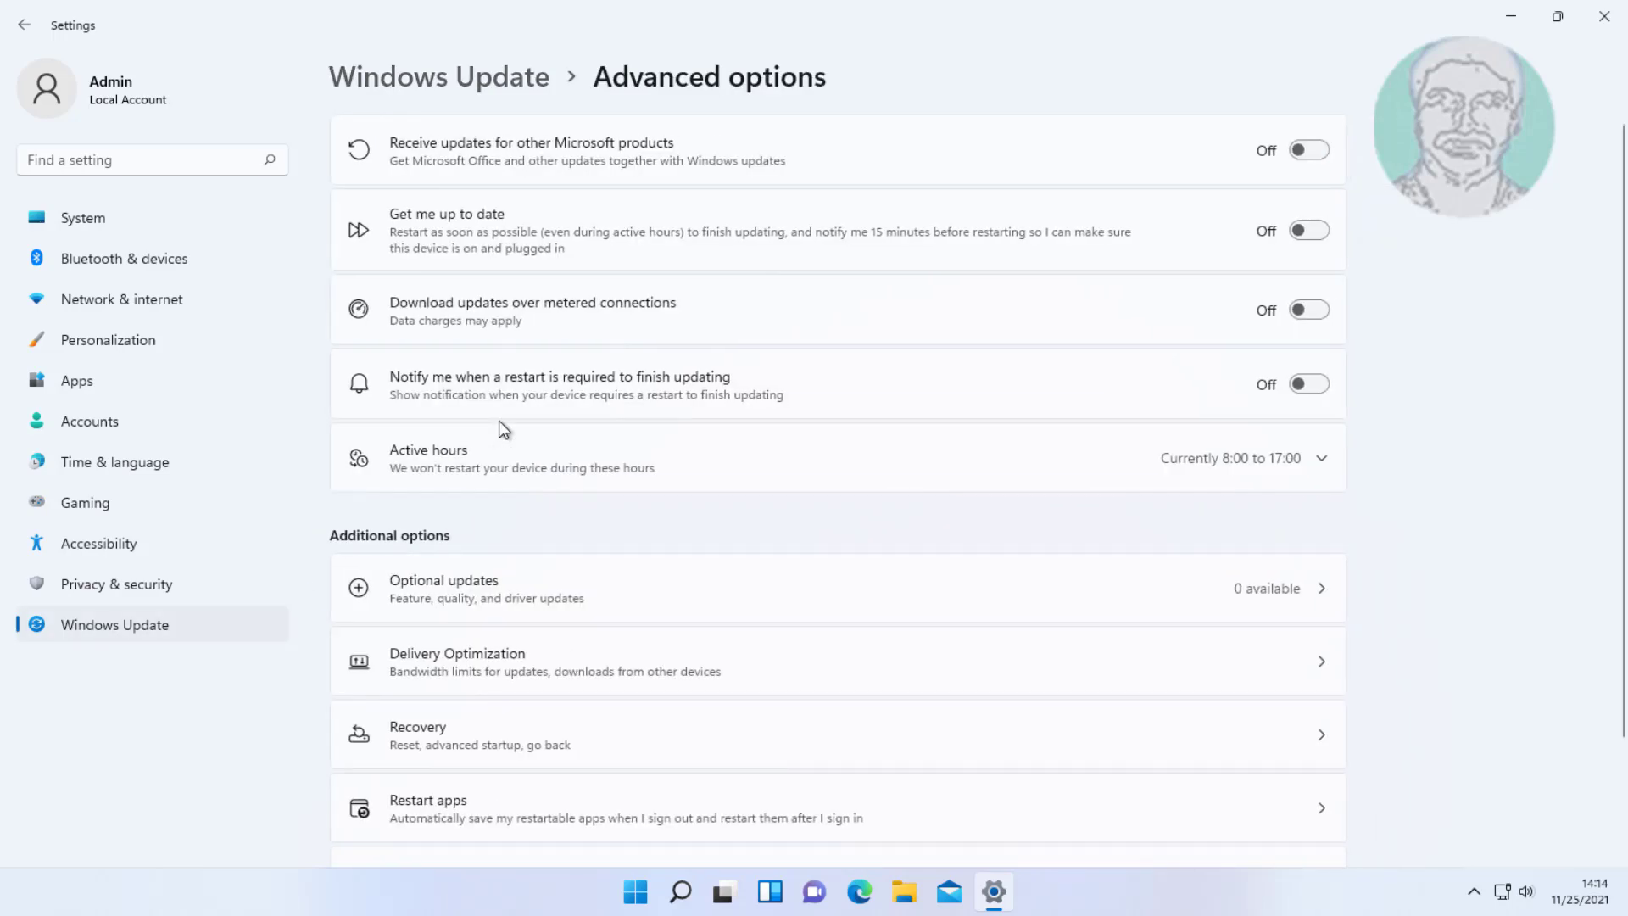
pyautogui.click(497, 665)
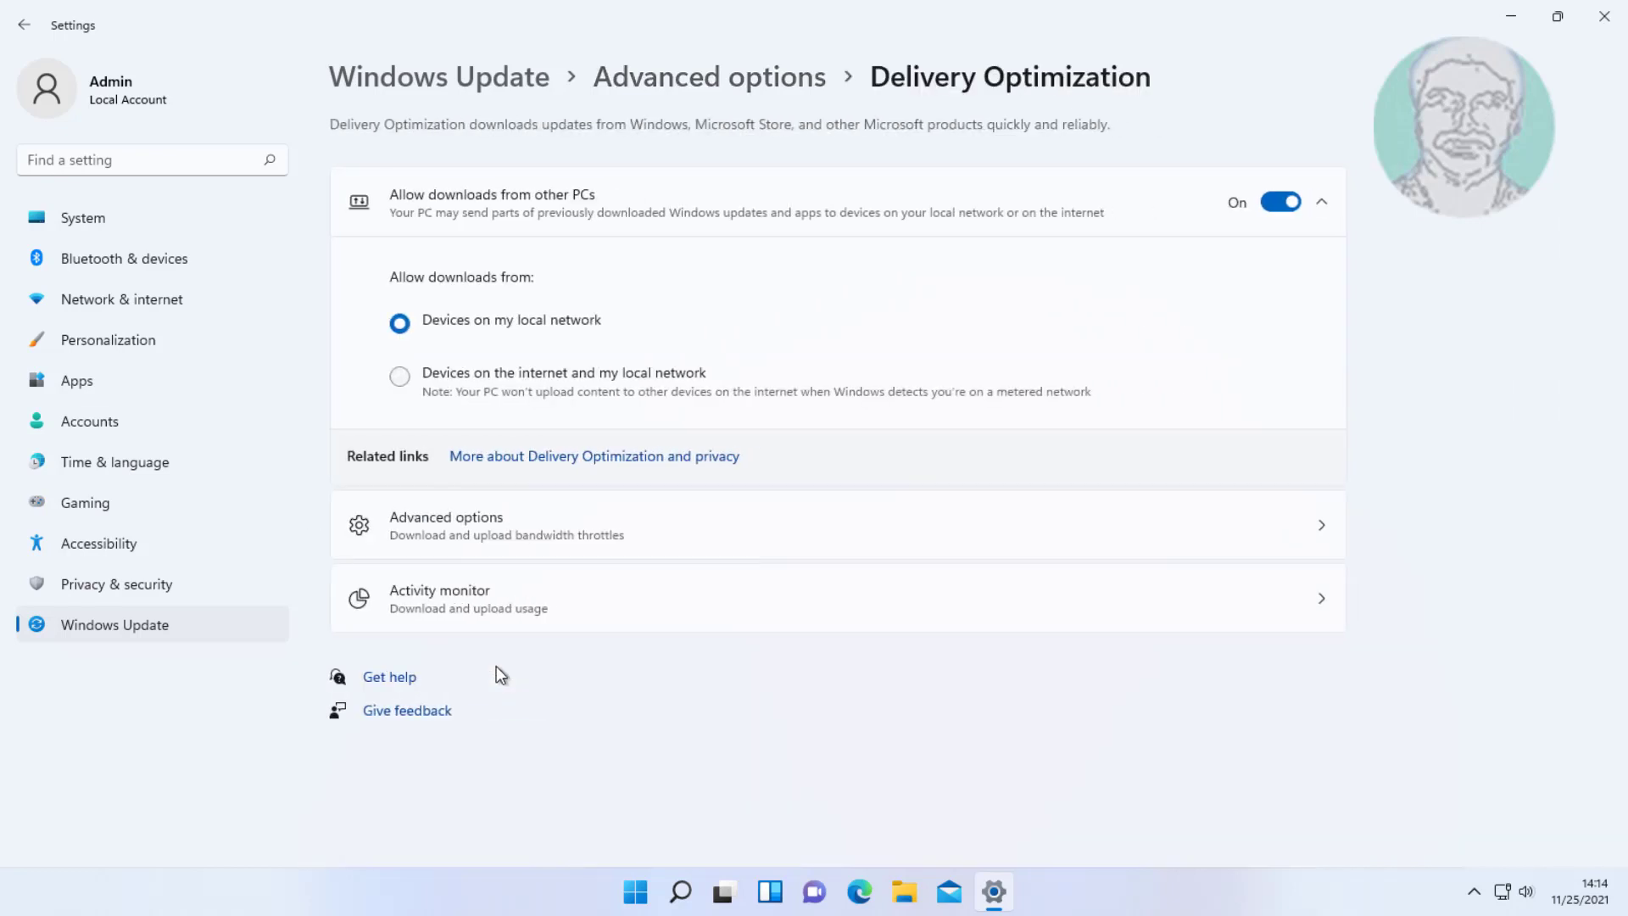
pyautogui.click(1269, 207)
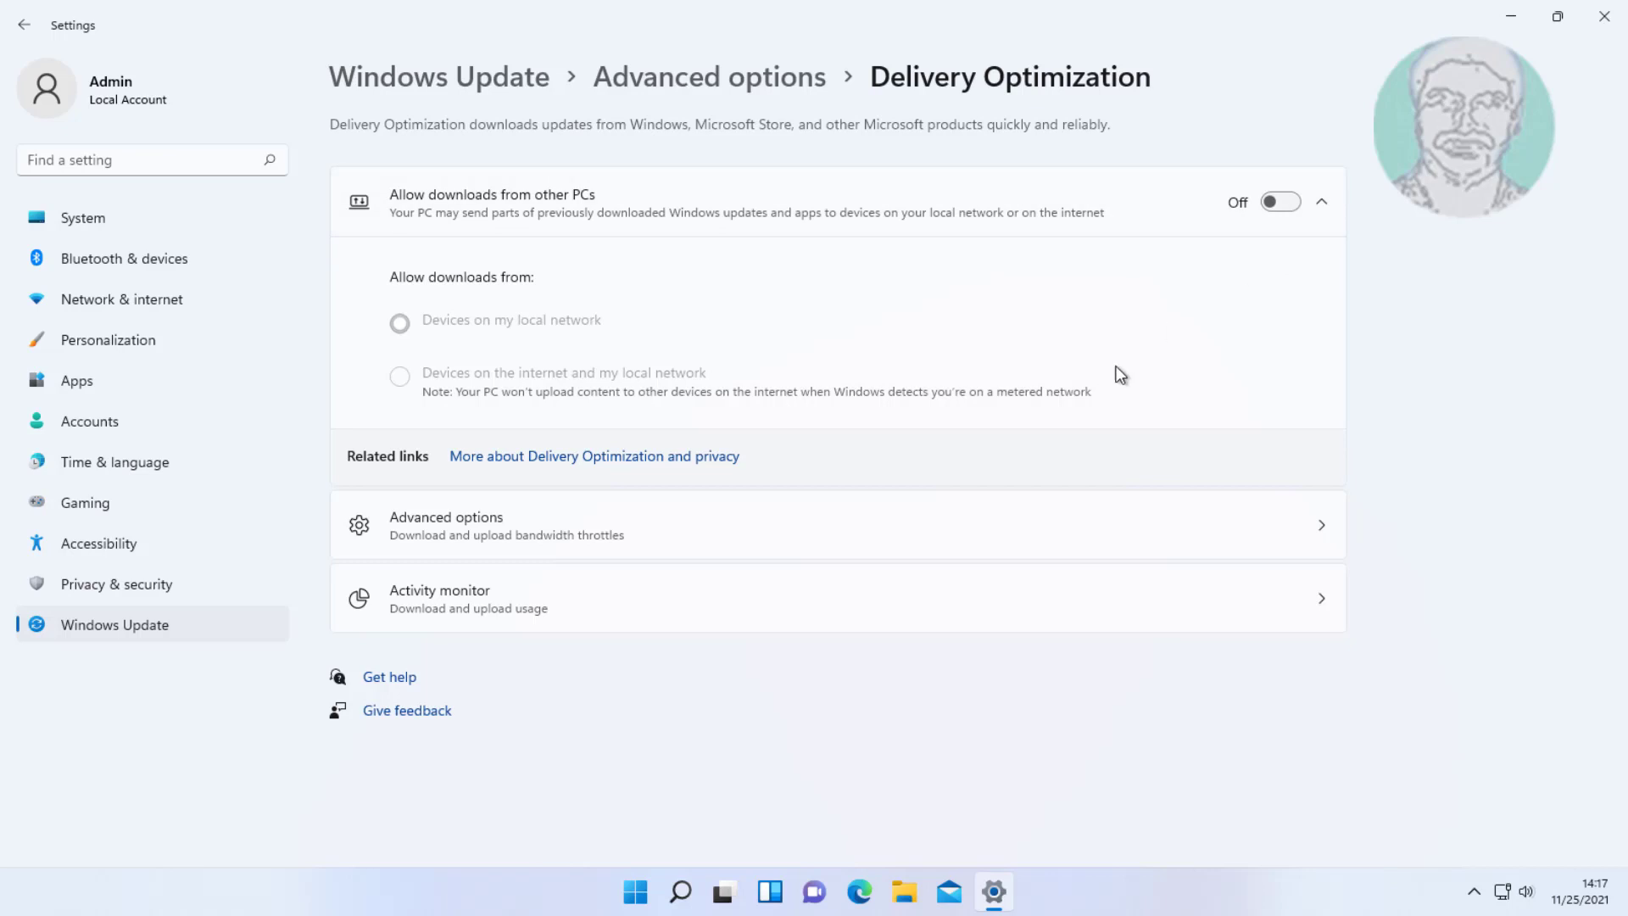
# Cap background and foreground downloads at 5% of measured bandwidth in Delivery Optimization's advanced options.
pyautogui.click(547, 529)
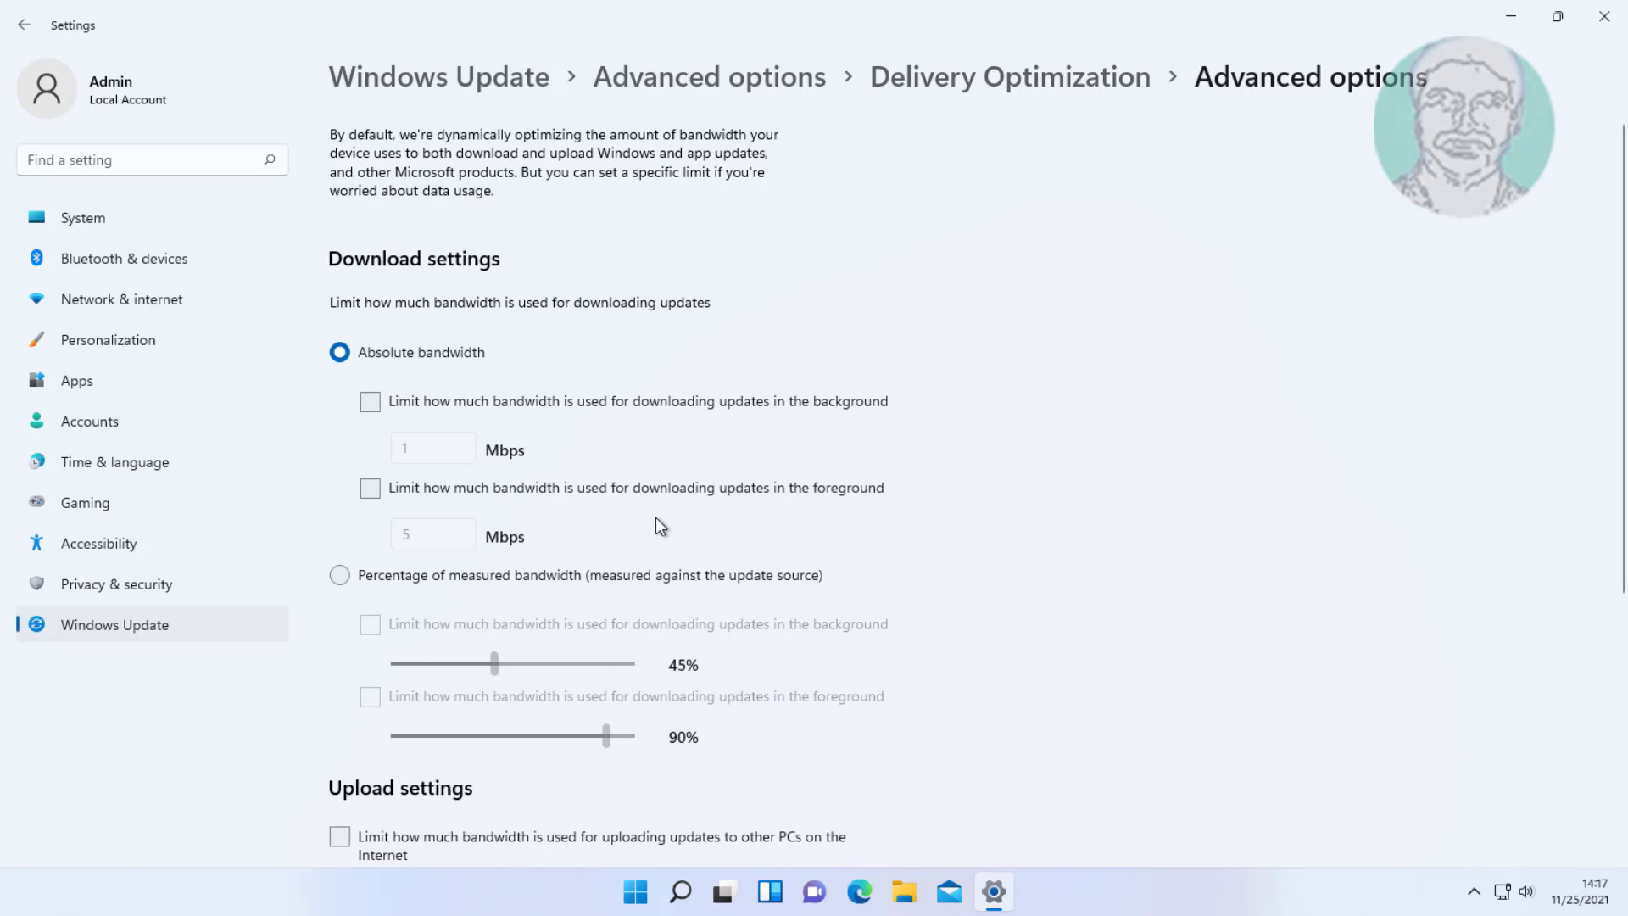
pyautogui.scroll(-3, 655, 518)
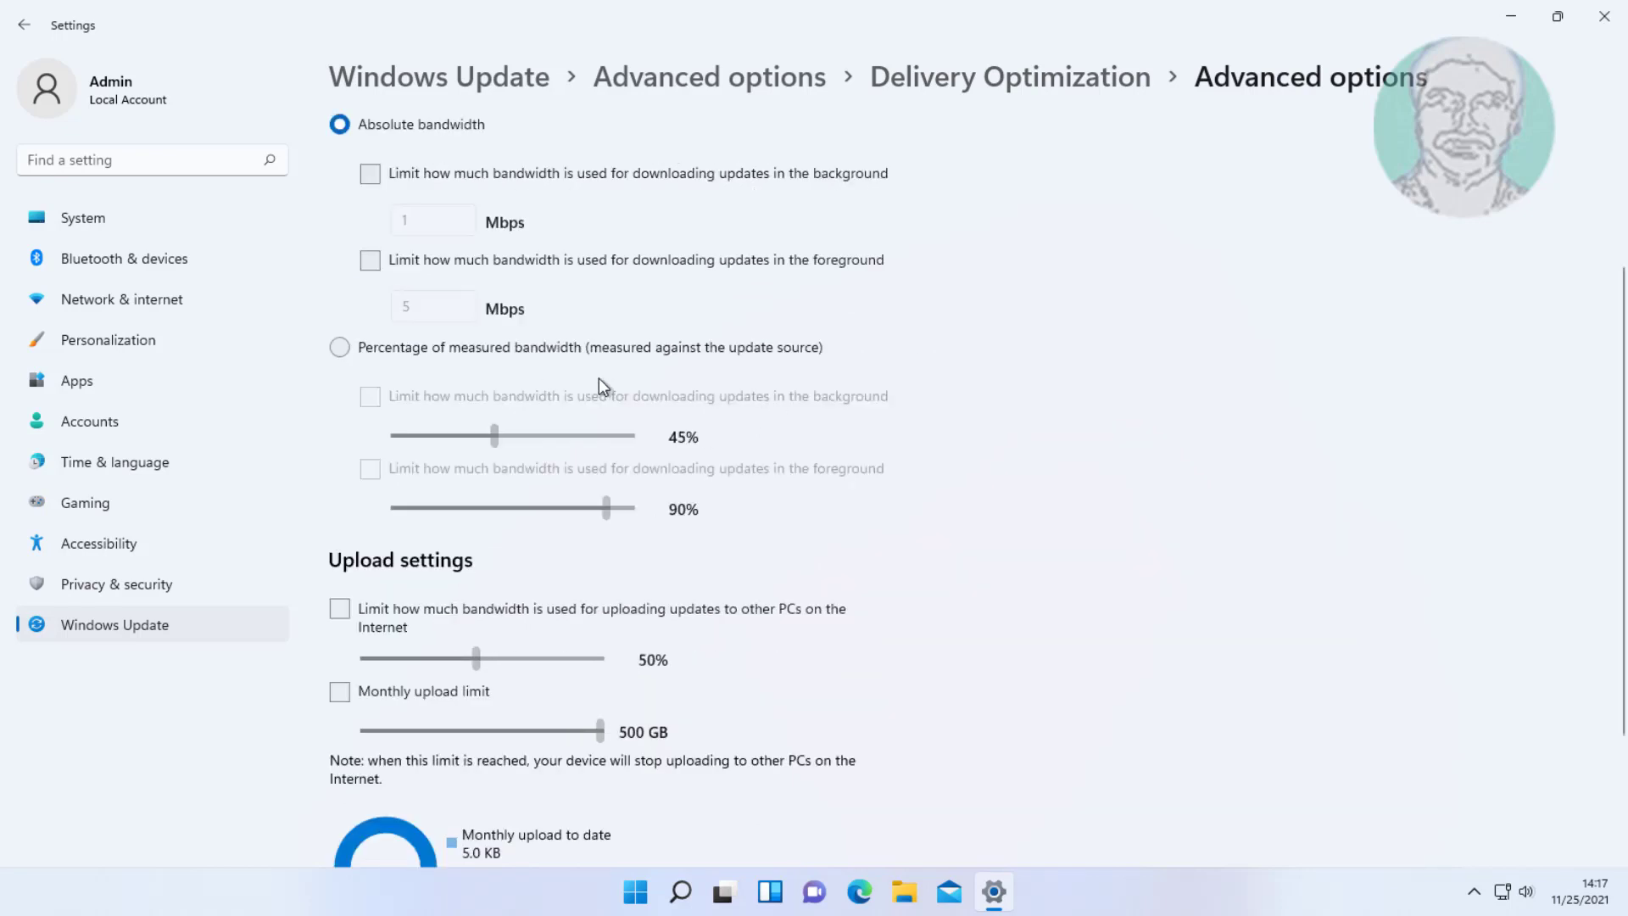
pyautogui.click(338, 347)
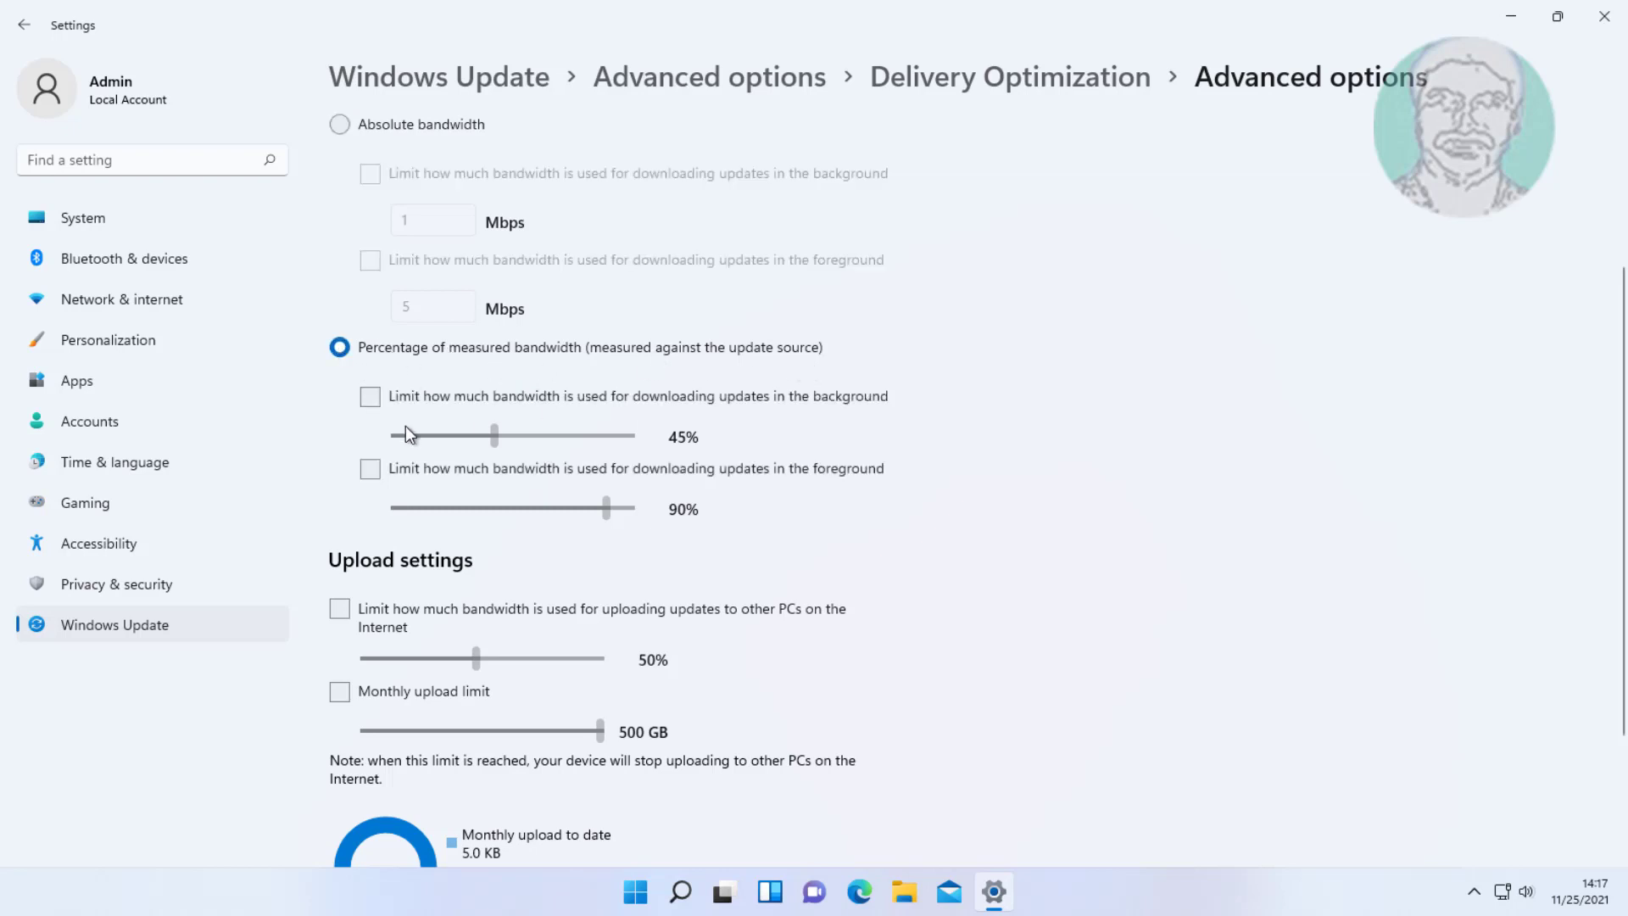
pyautogui.click(376, 407)
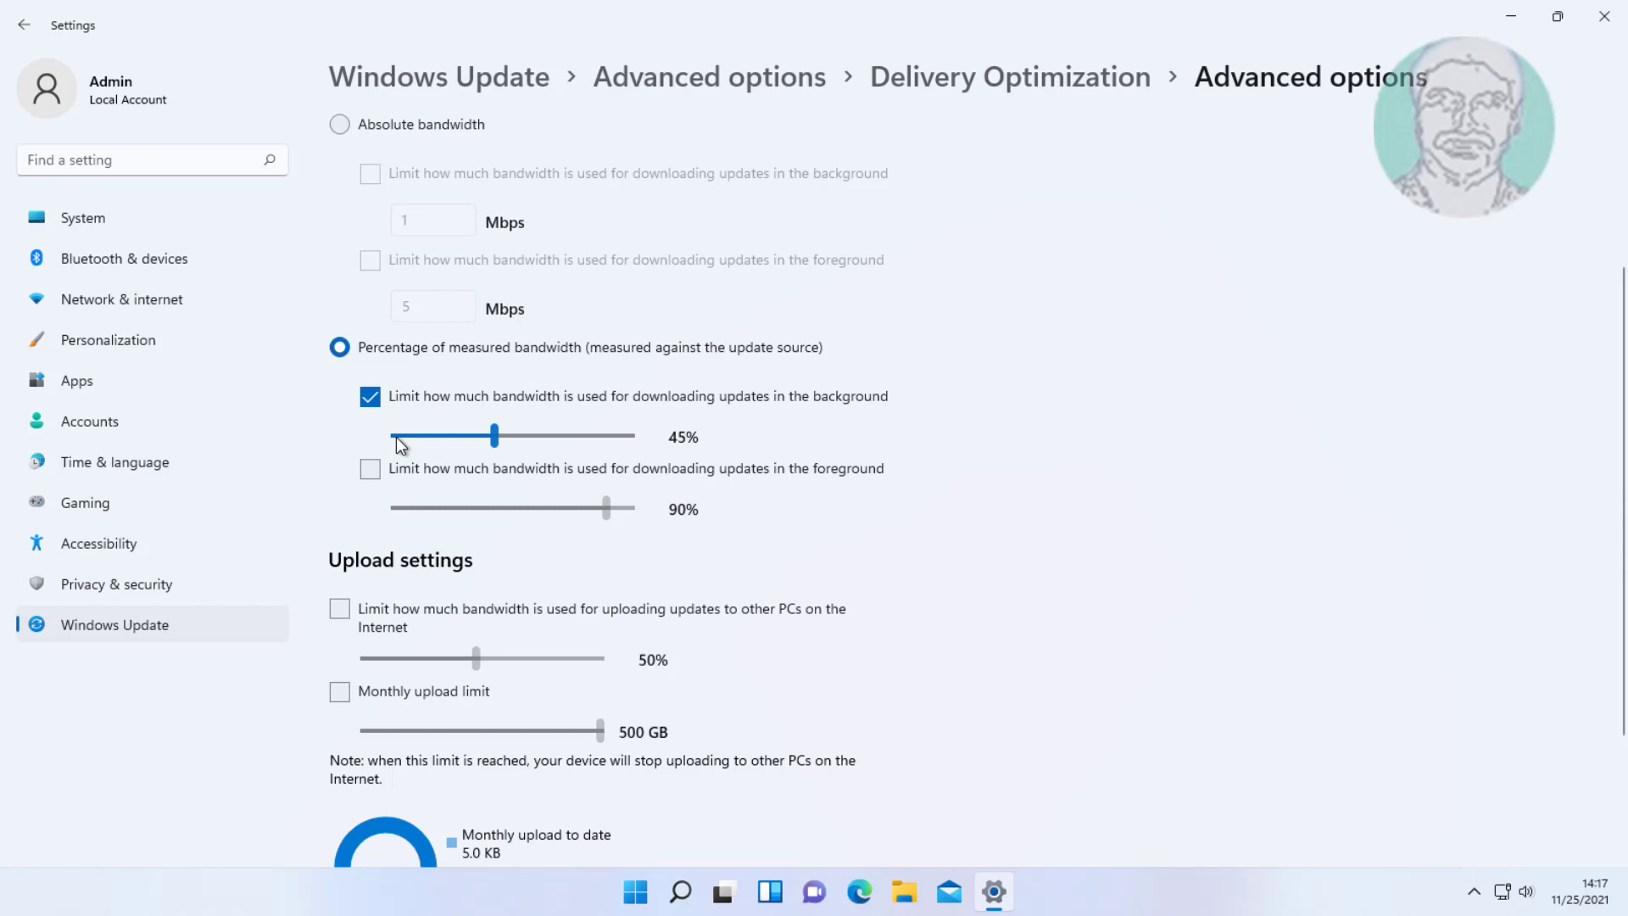
pyautogui.click(396, 437)
pyautogui.click(365, 473)
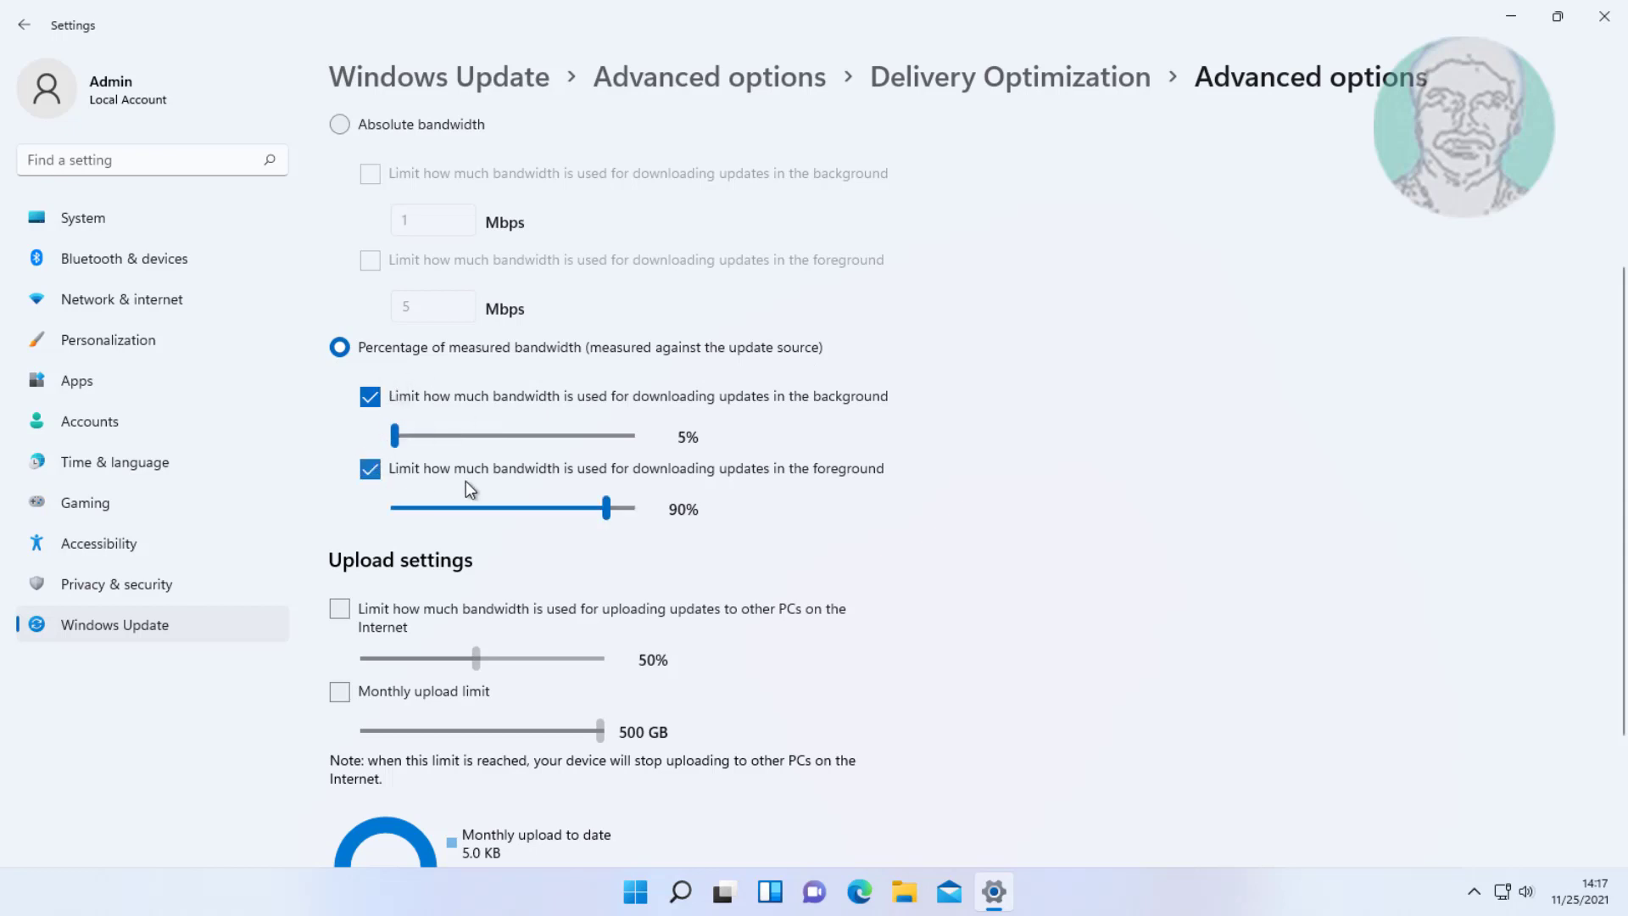
pyautogui.click(393, 507)
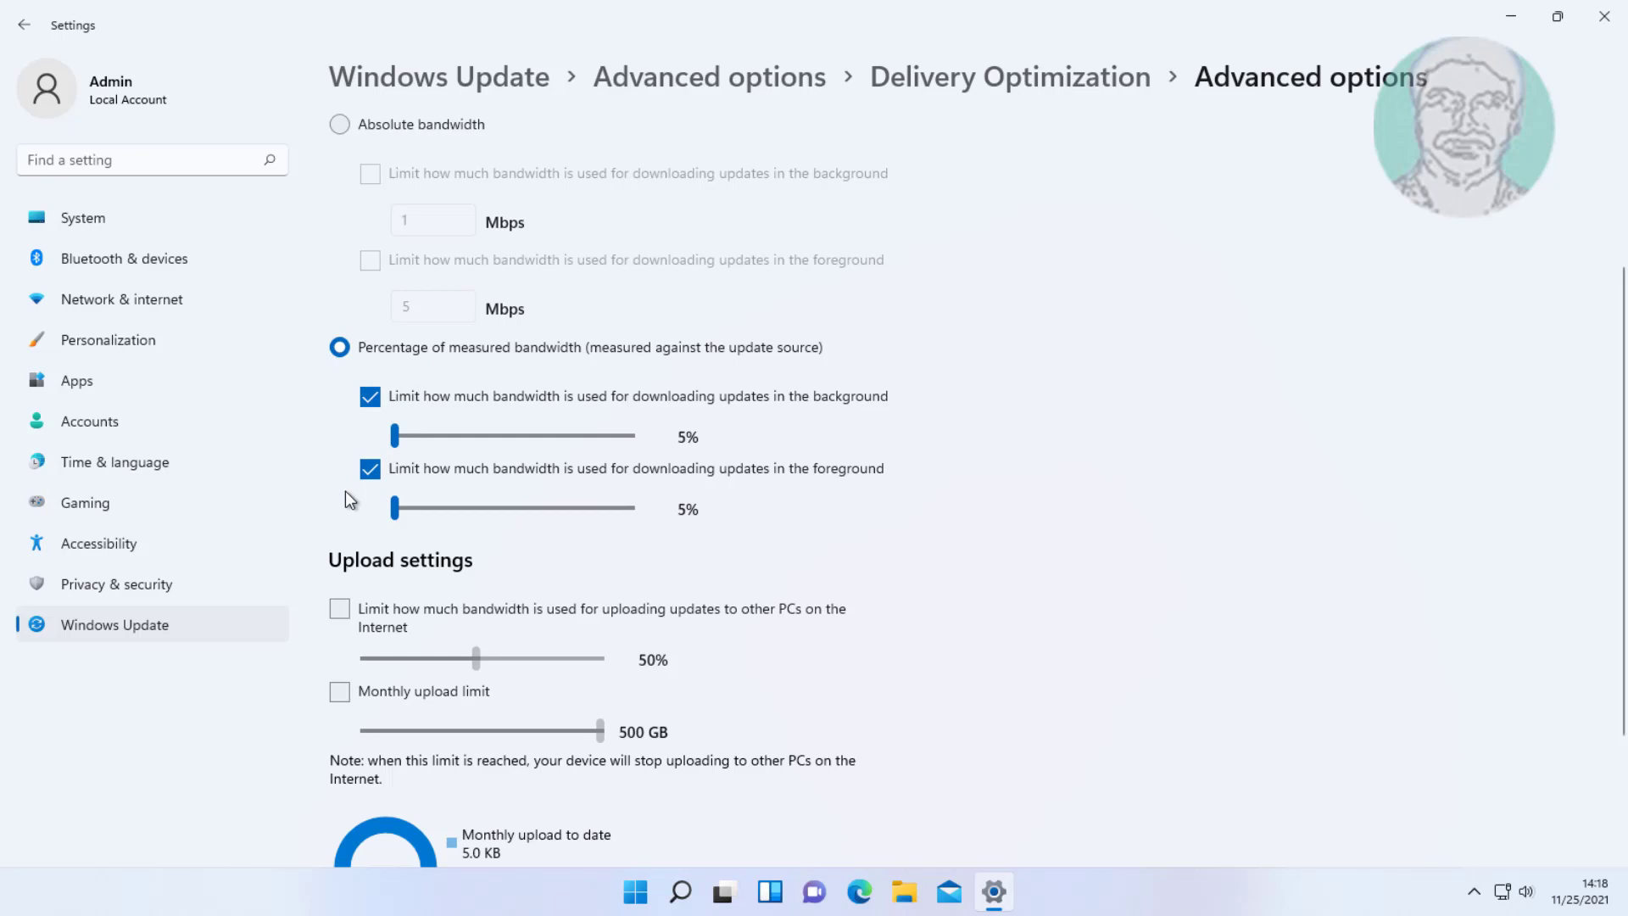
pyautogui.scroll(-2, 833, 598)
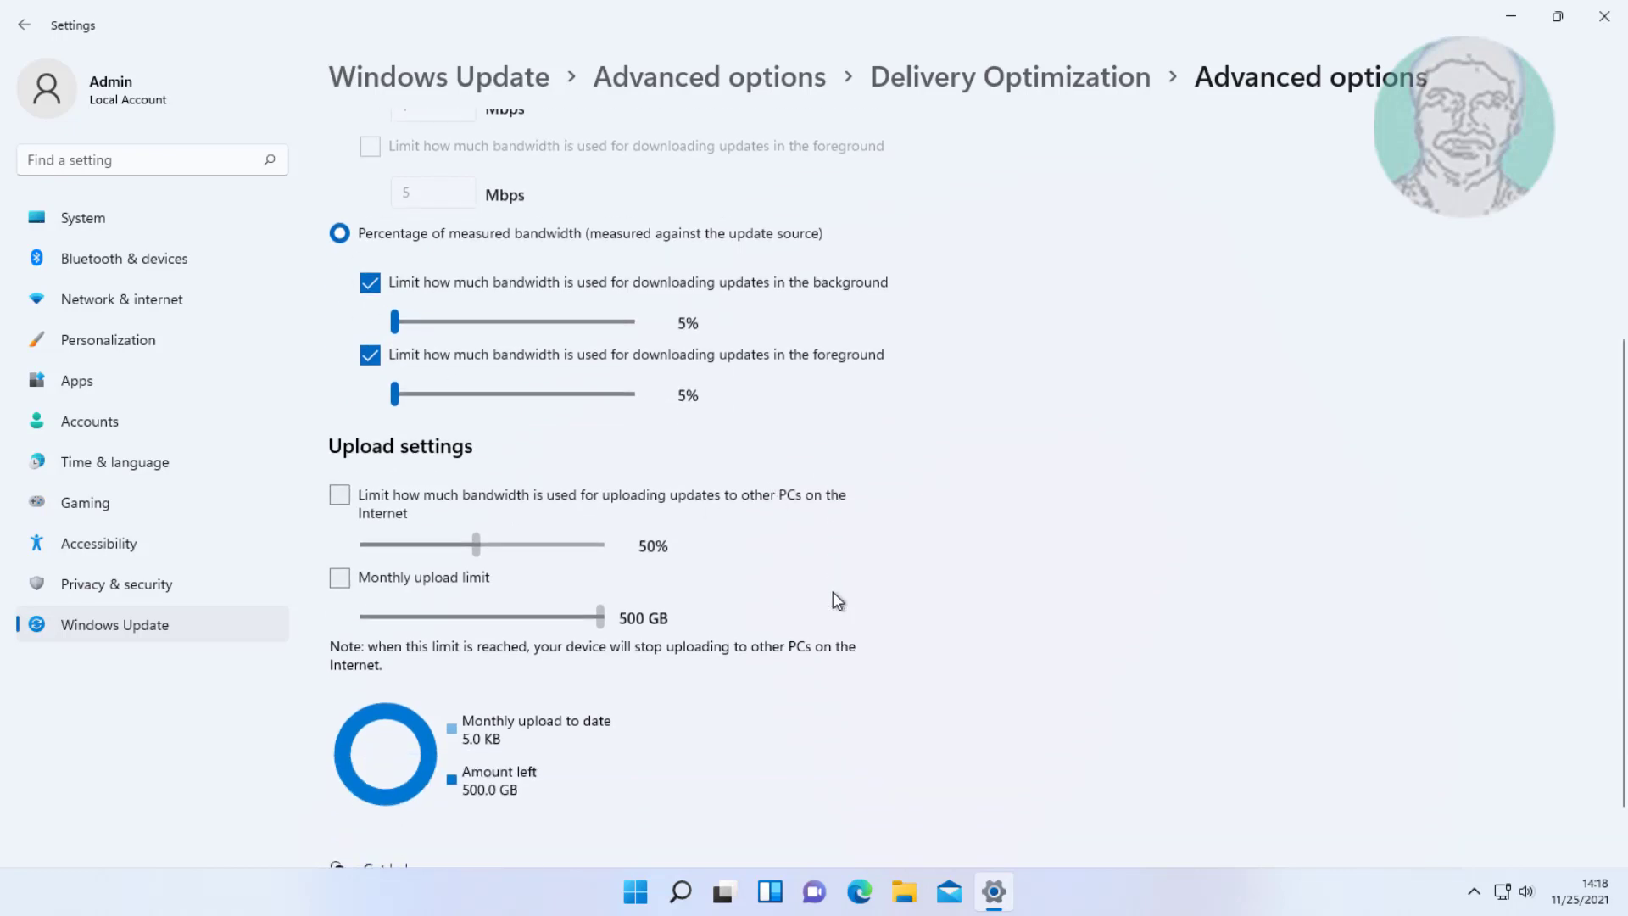
# Limit uploads to 5% of bandwidth and 5 GB per month, then close Settings.
pyautogui.click(342, 505)
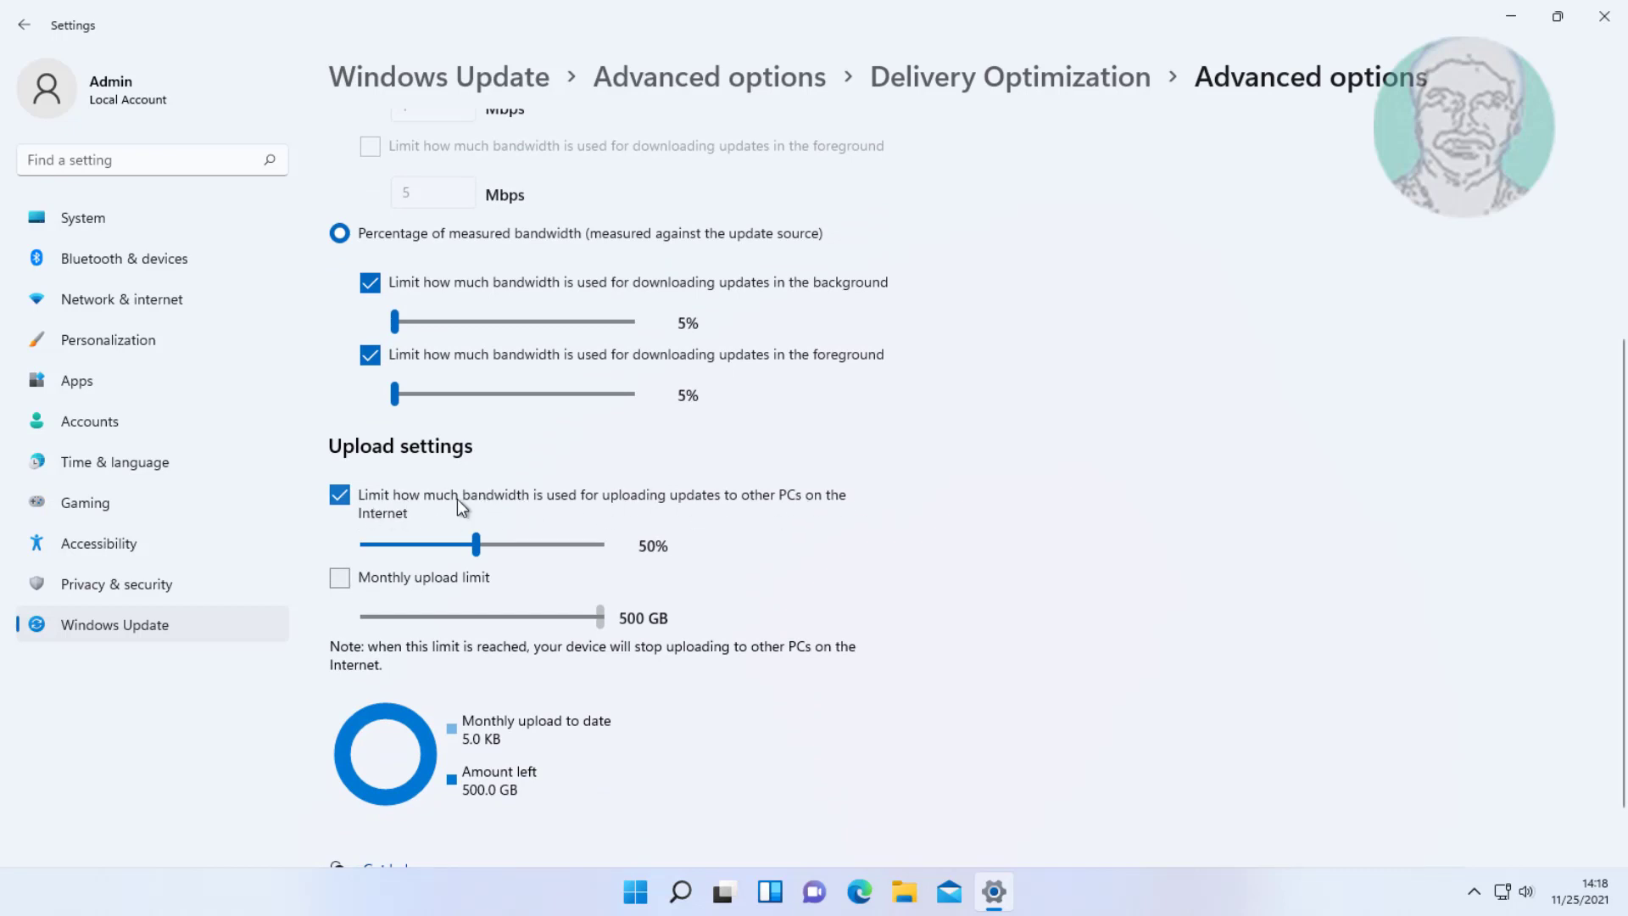
pyautogui.click(358, 544)
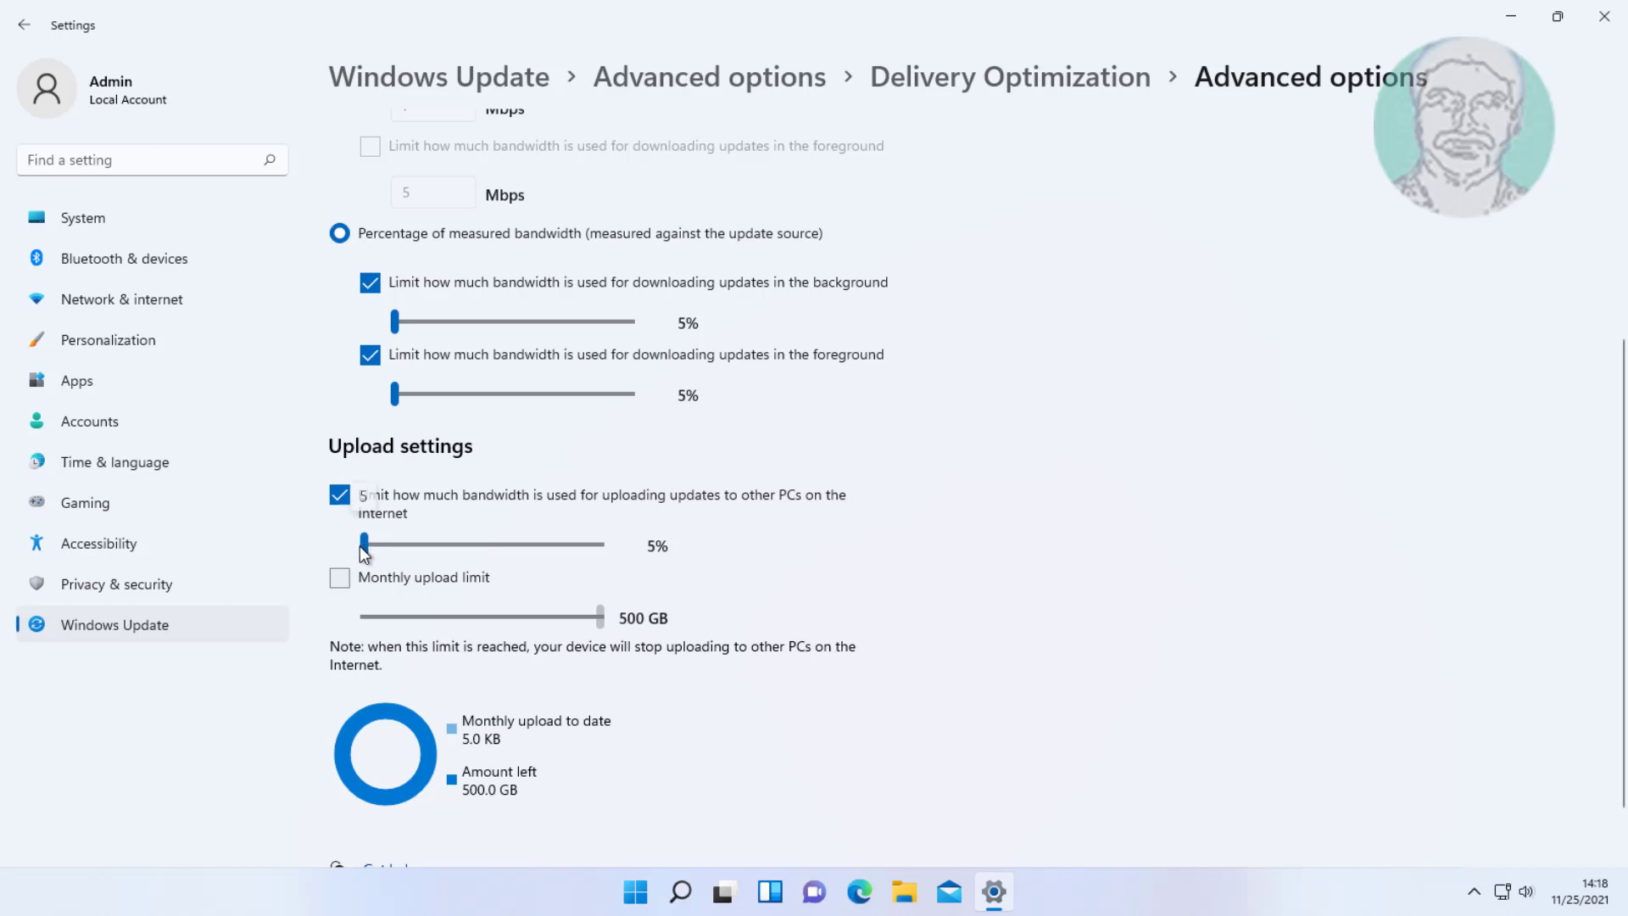
pyautogui.click(340, 578)
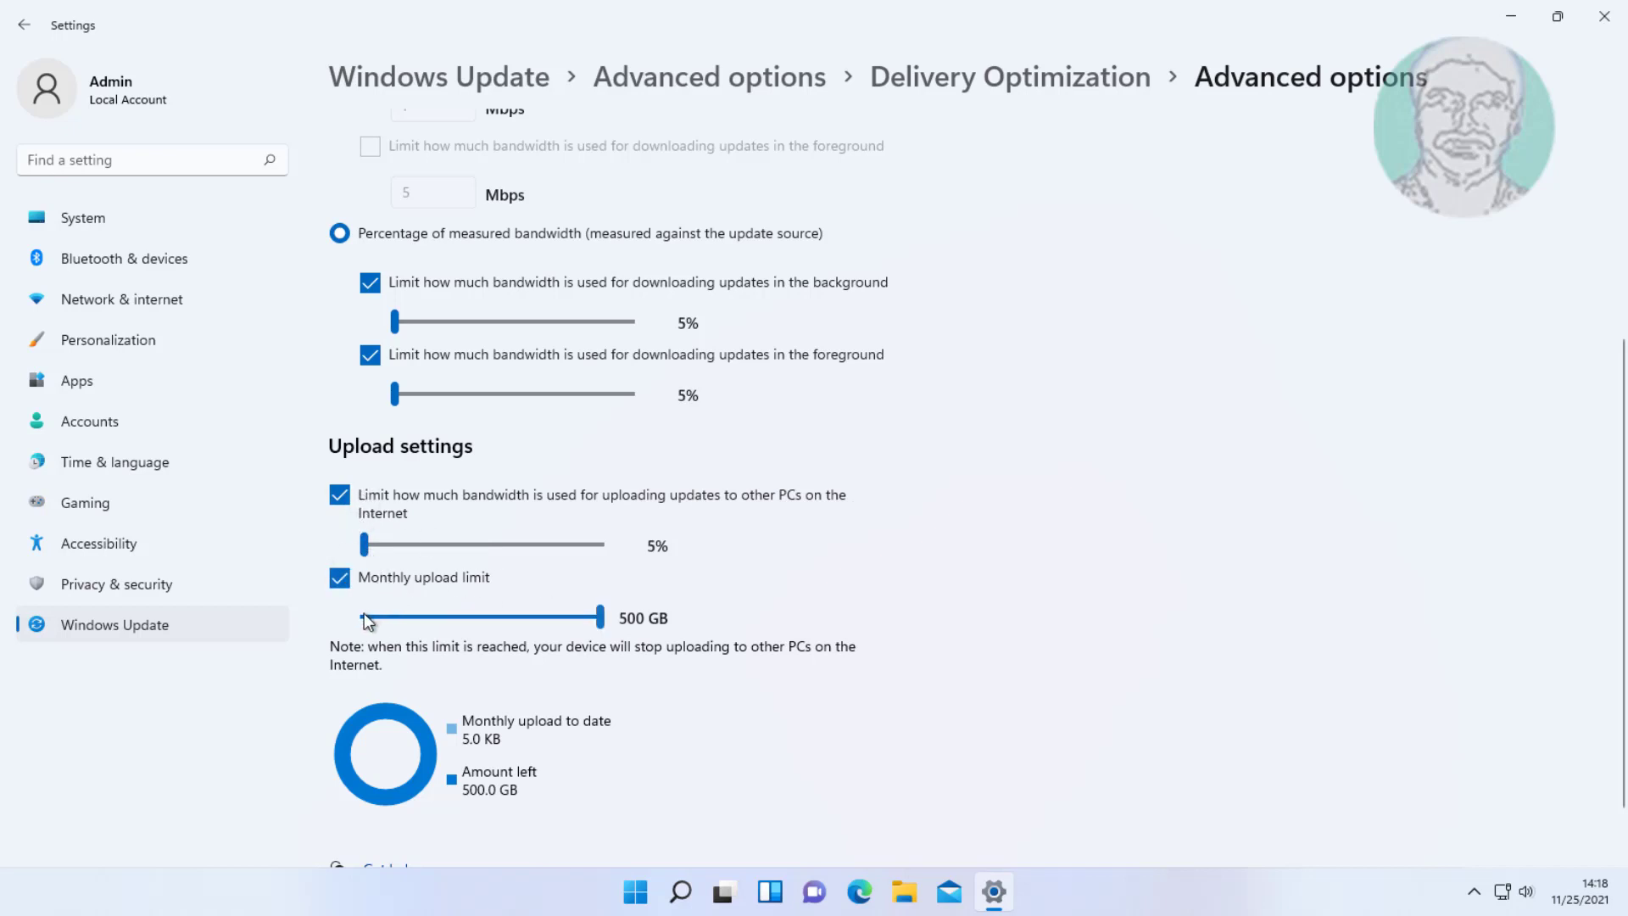
pyautogui.click(365, 618)
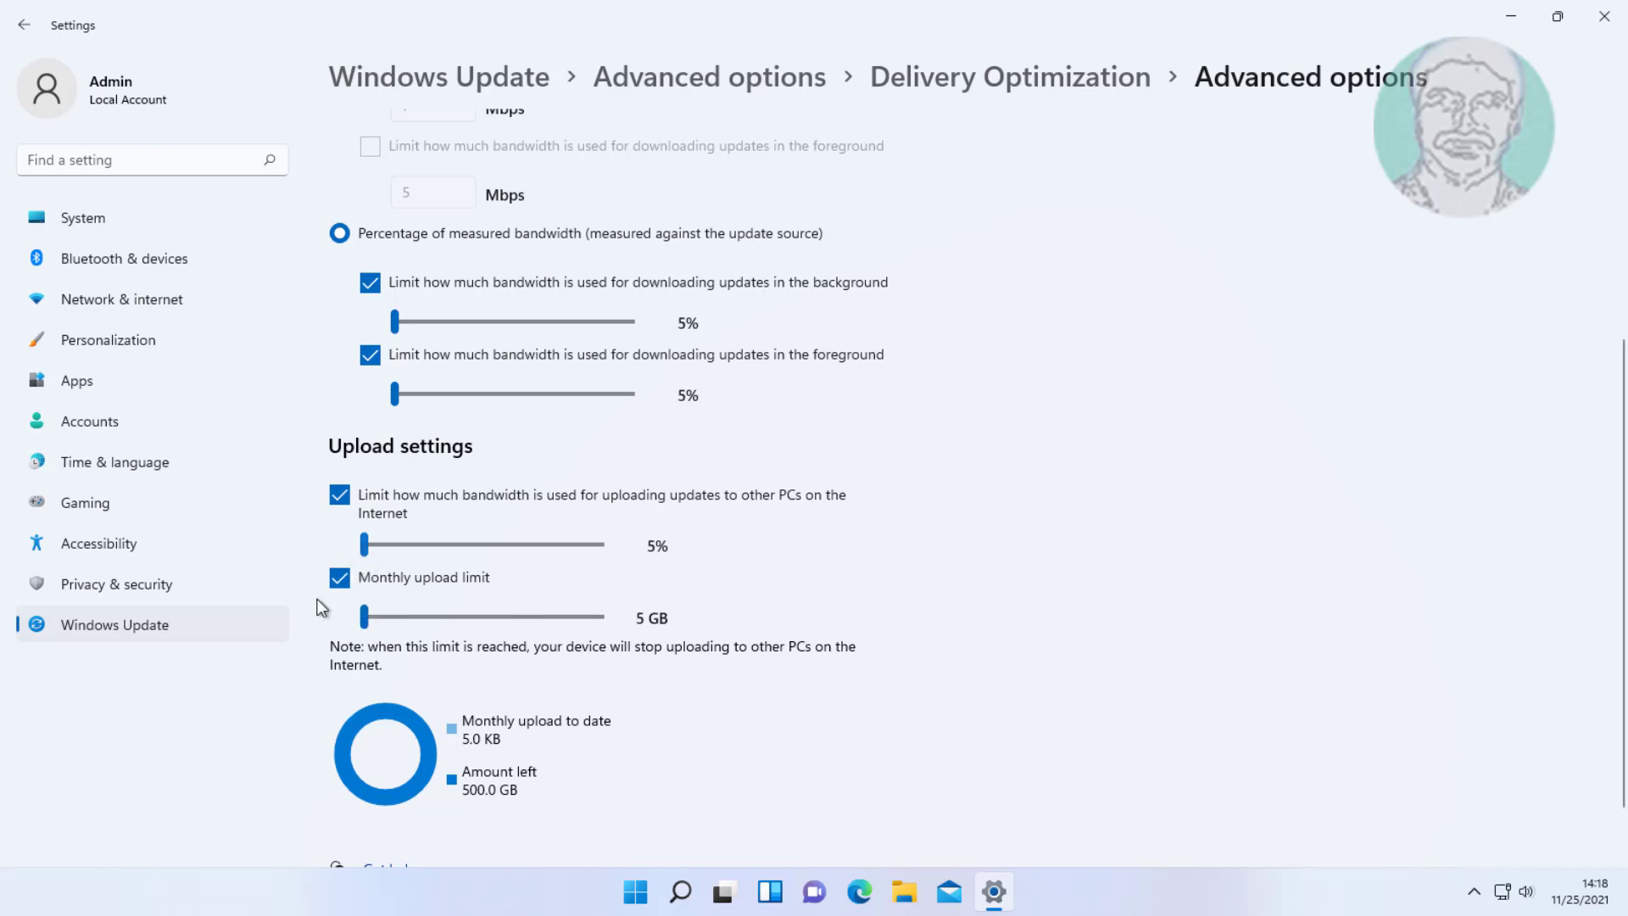
pyautogui.scroll(-1, 551, 686)
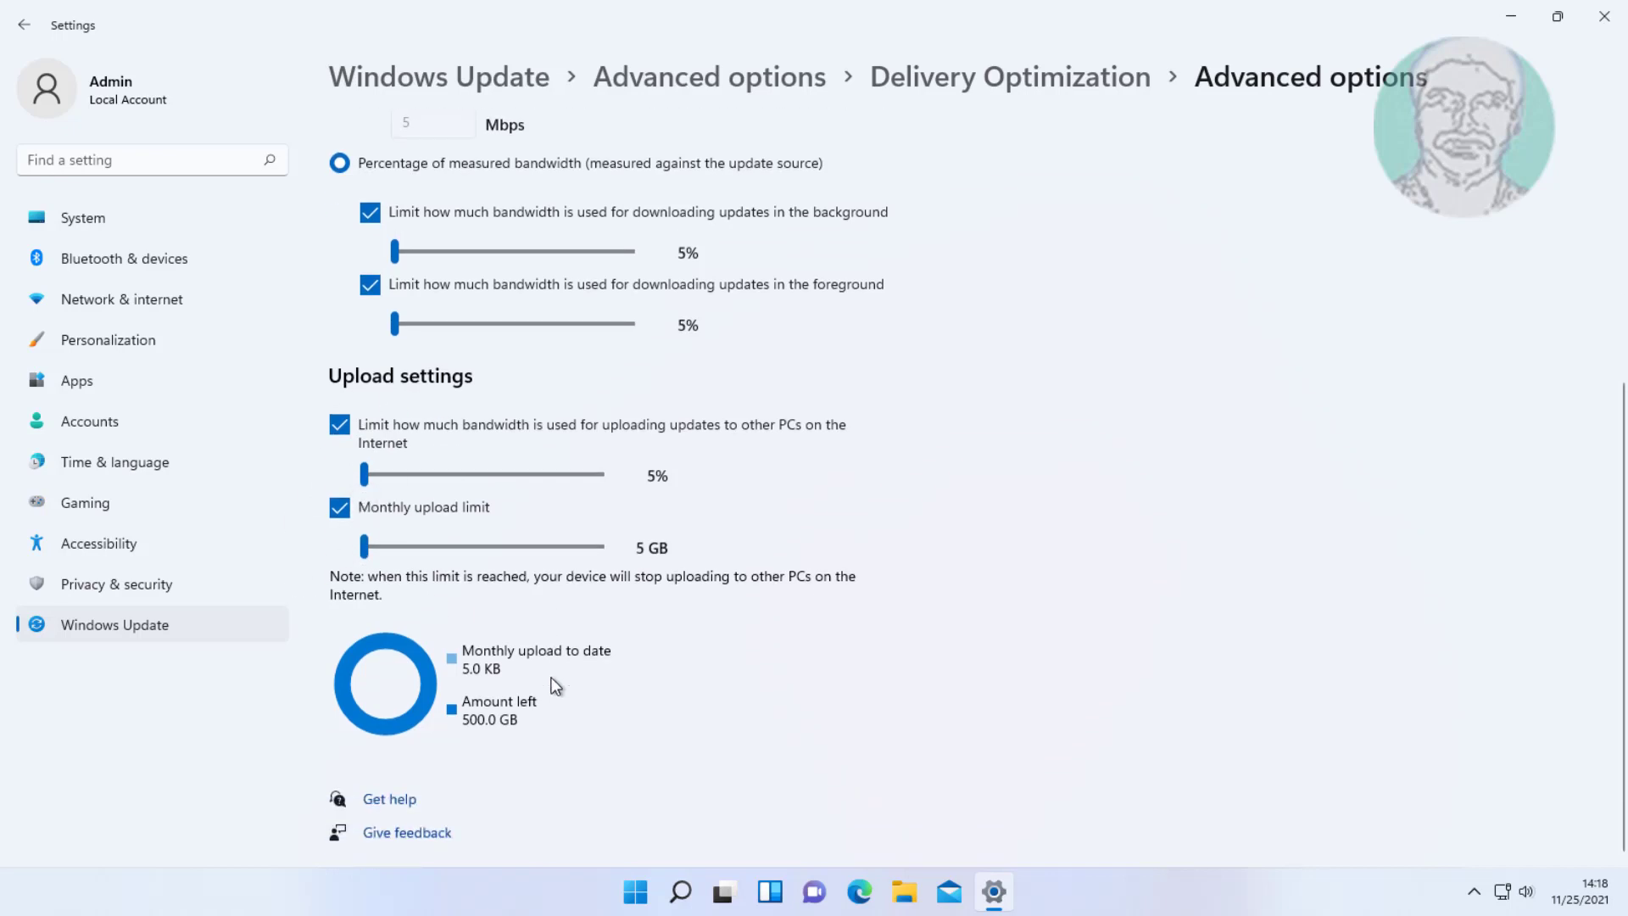
pyautogui.scroll(5, 551, 685)
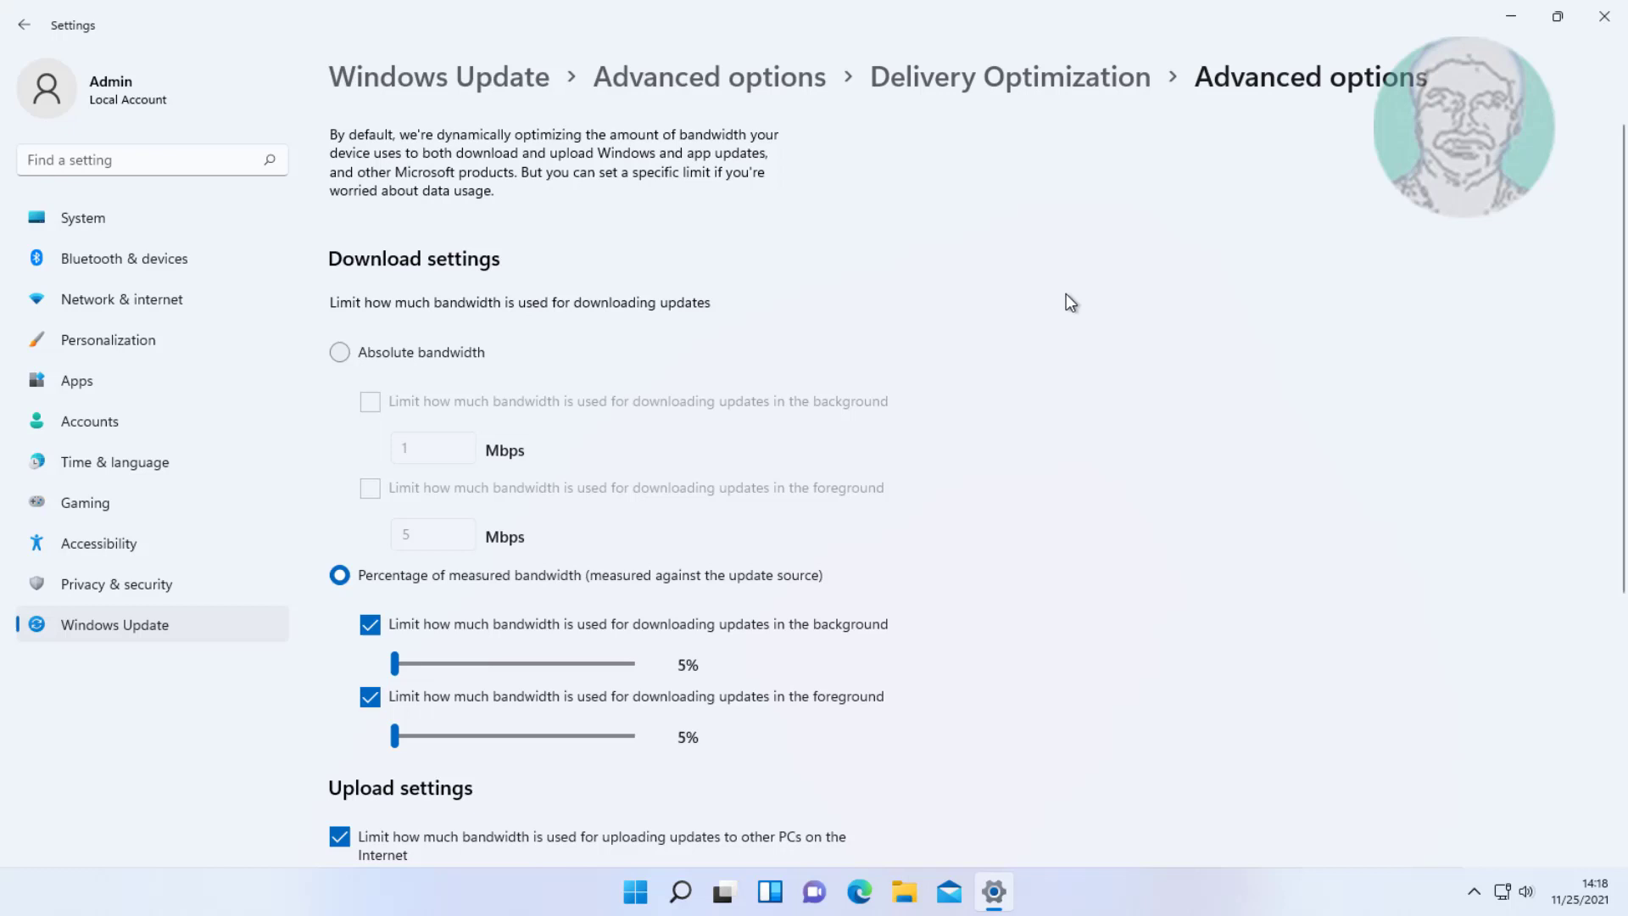
pyautogui.click(1600, 25)
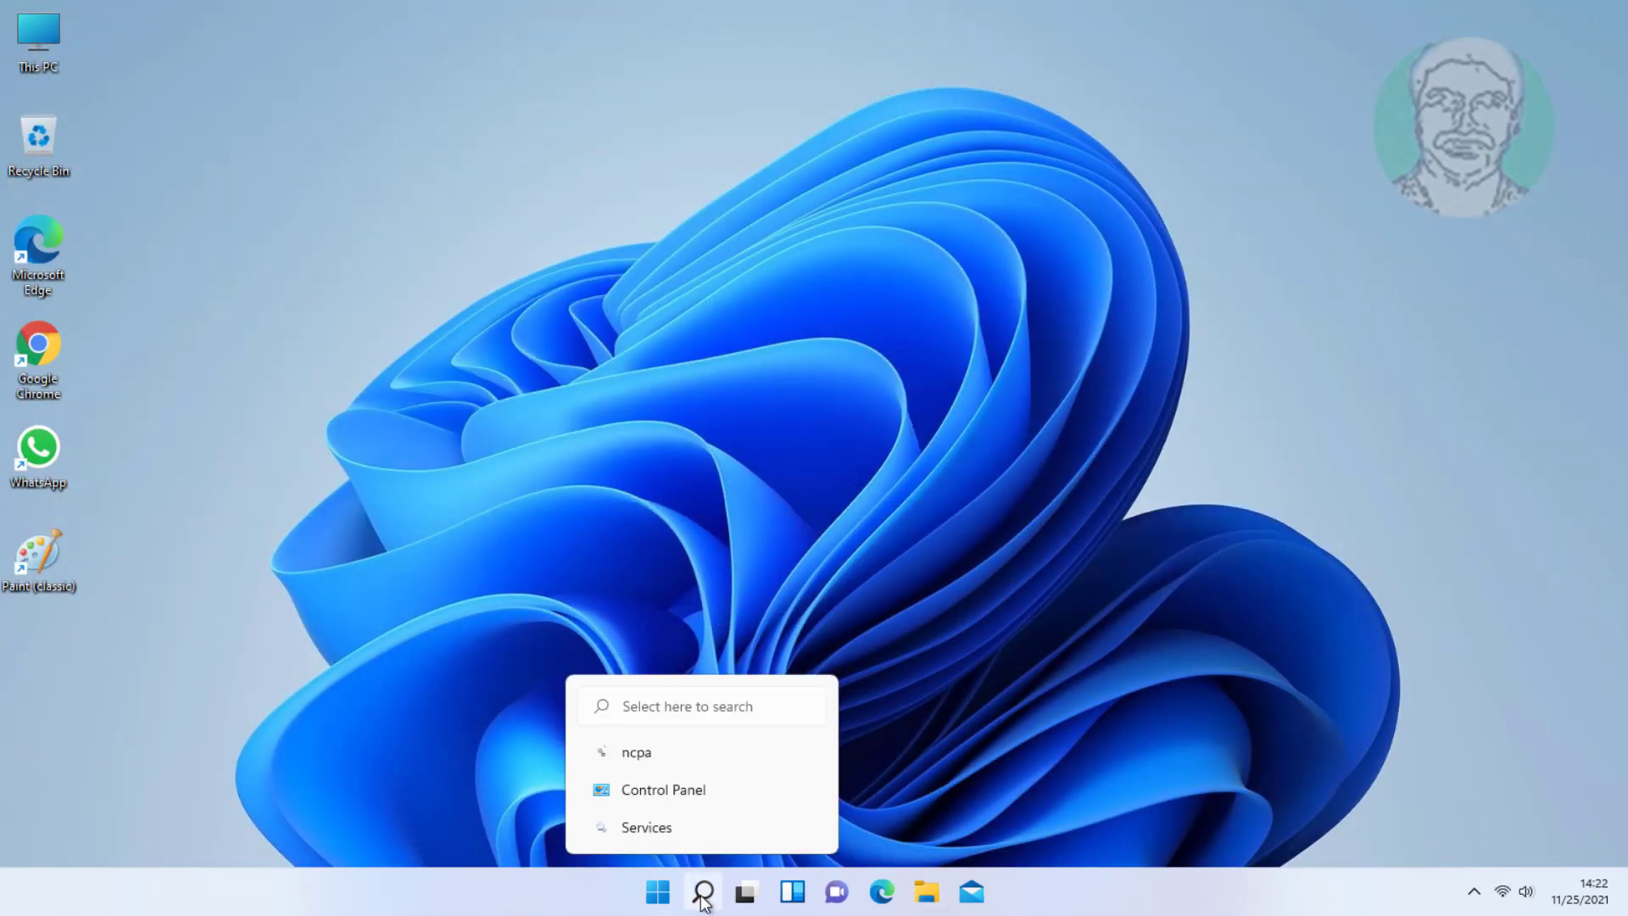
# Search for ncpa.cpl and open the Network Connections control panel.
pyautogui.click(706, 895)
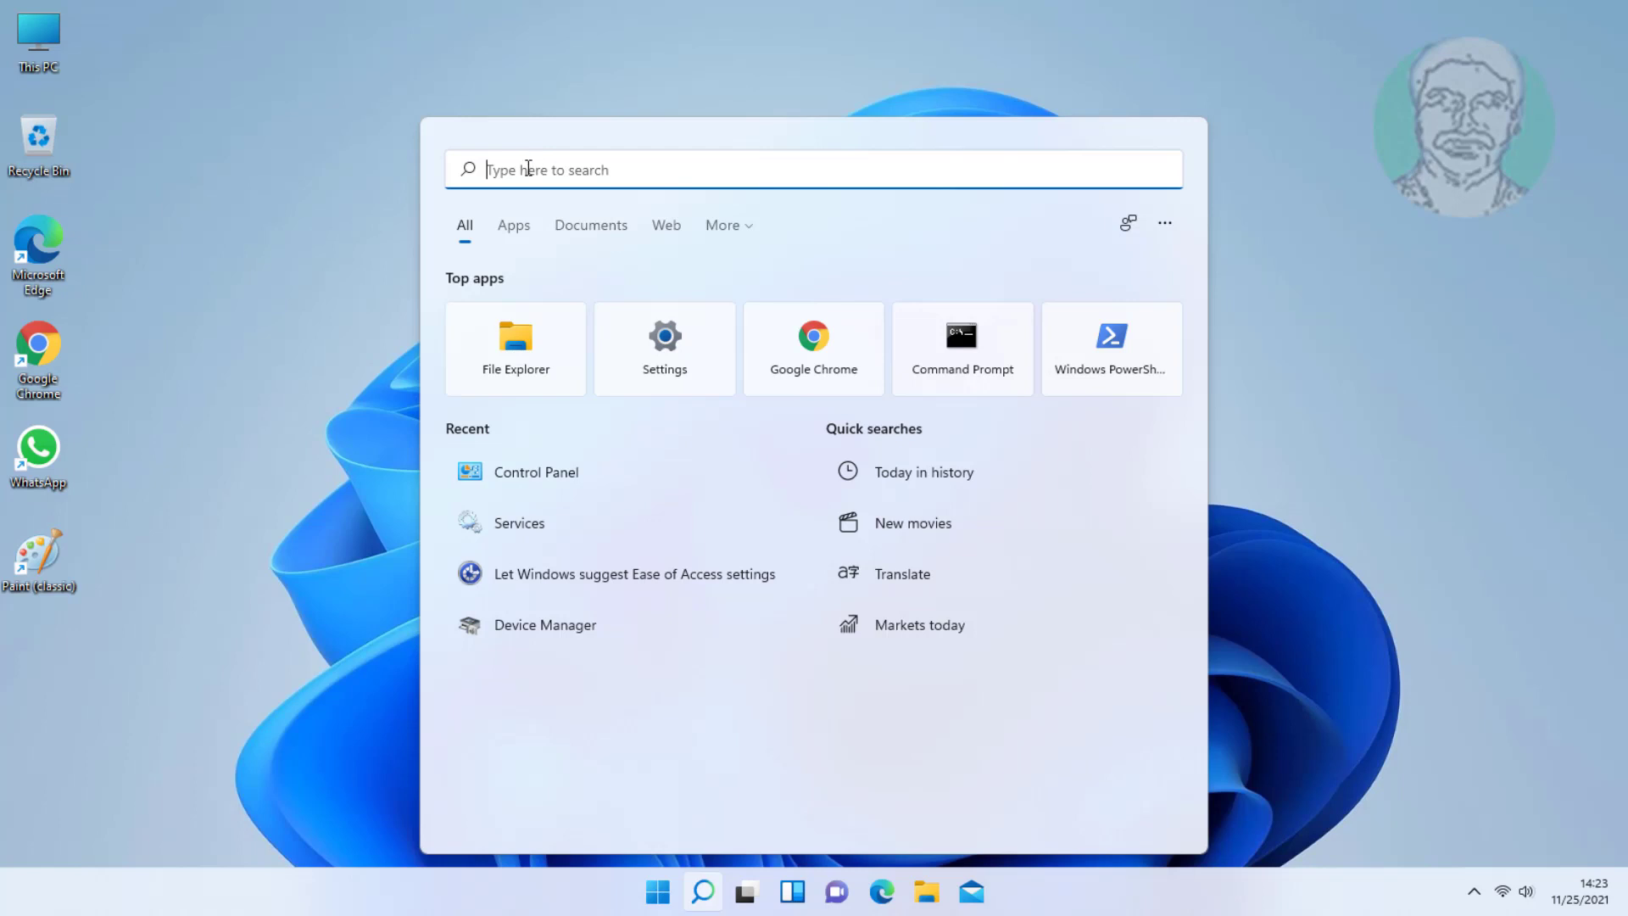
pyautogui.write('ncpa.')
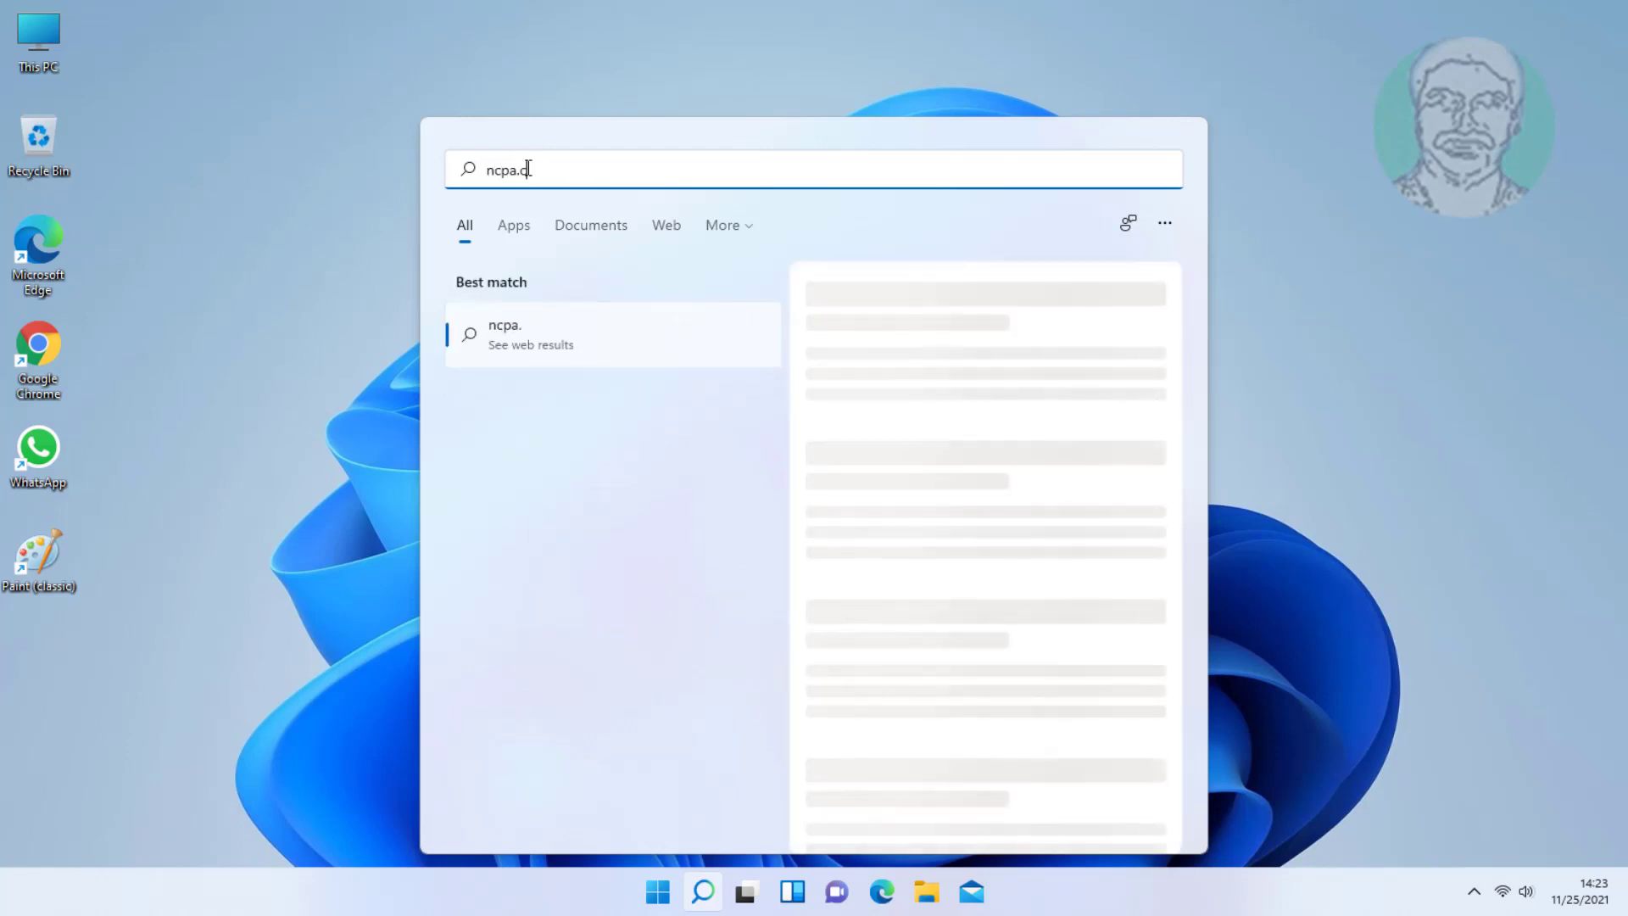
pyautogui.write('cpl')
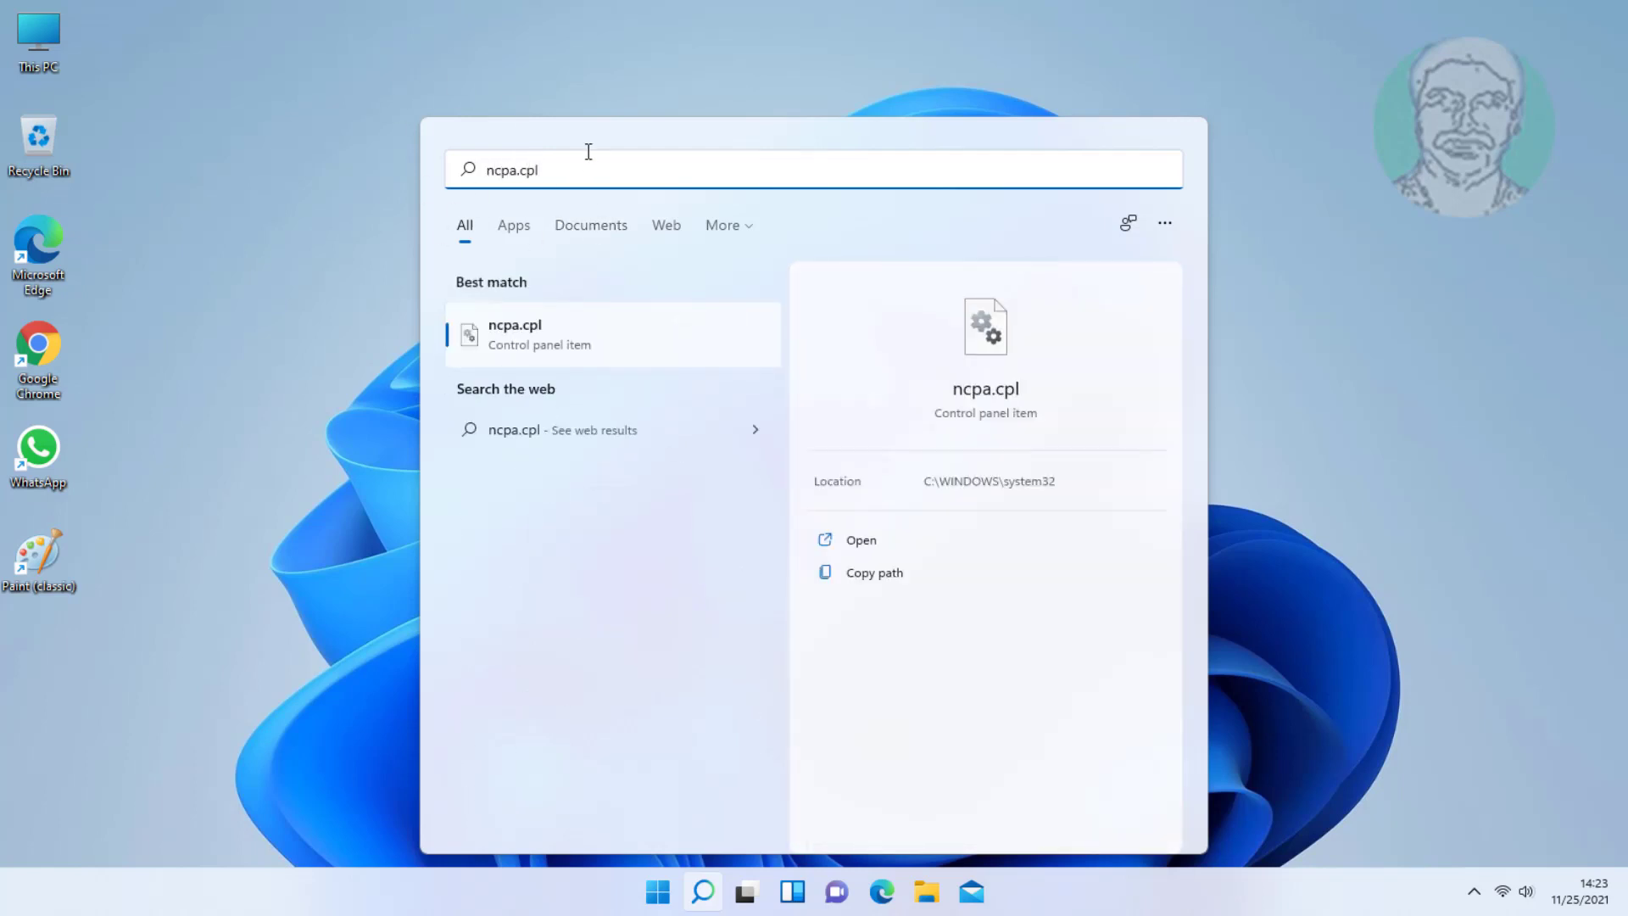
pyautogui.click(508, 339)
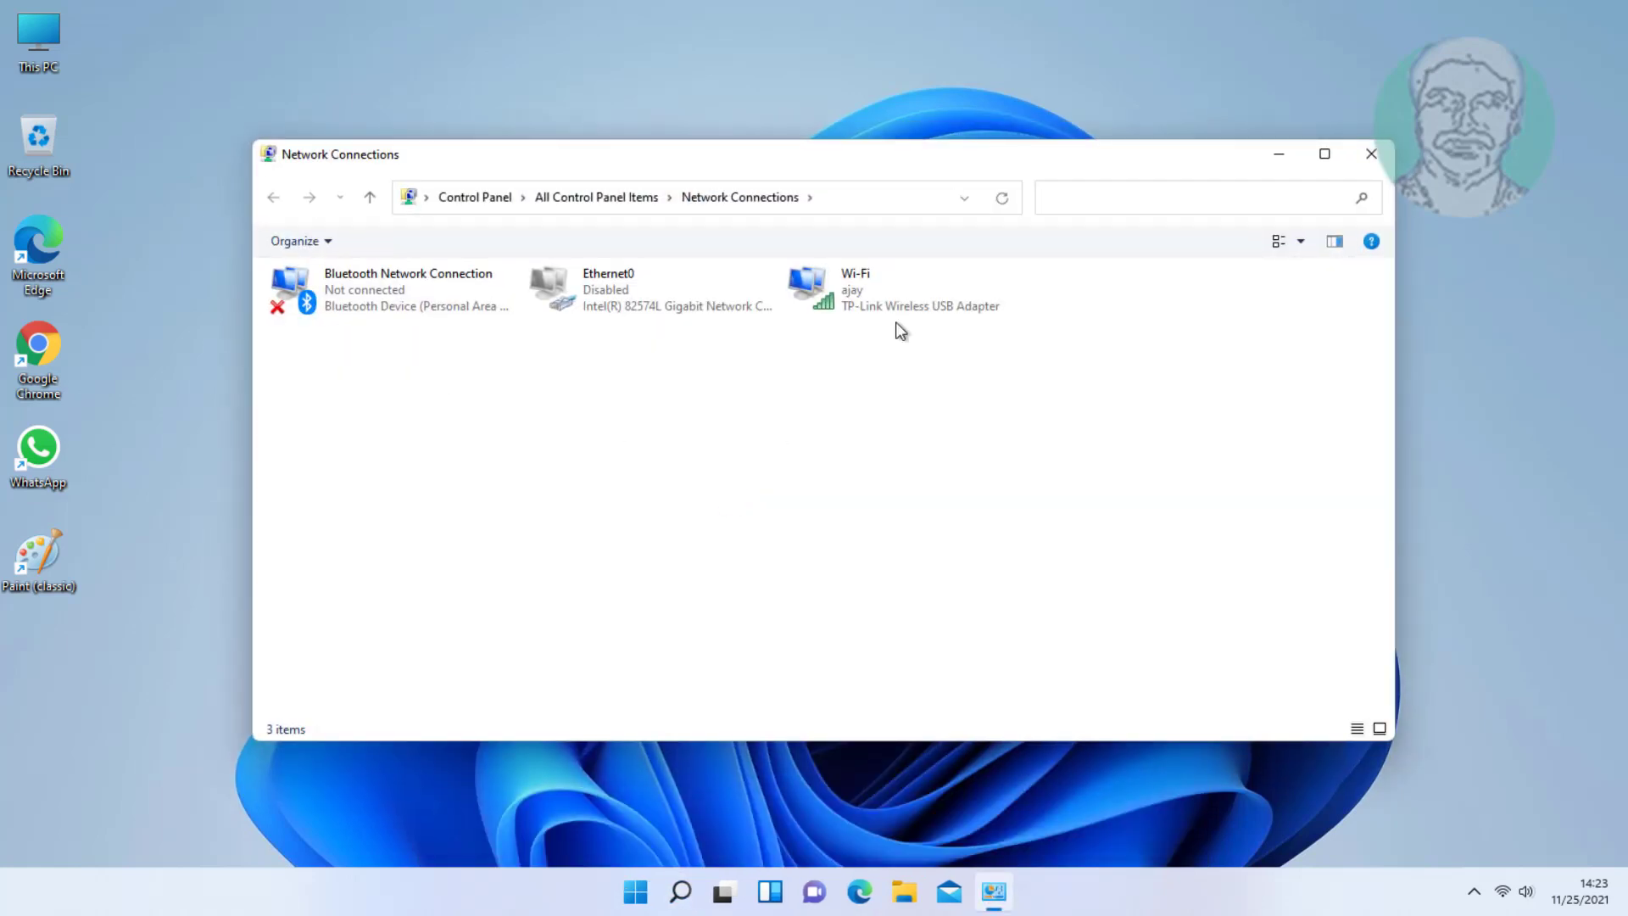
# Open the Wi-Fi adapter's properties and its Internet Protocol Version 4 (TCP/IPv4) settings.
pyautogui.click(867, 307)
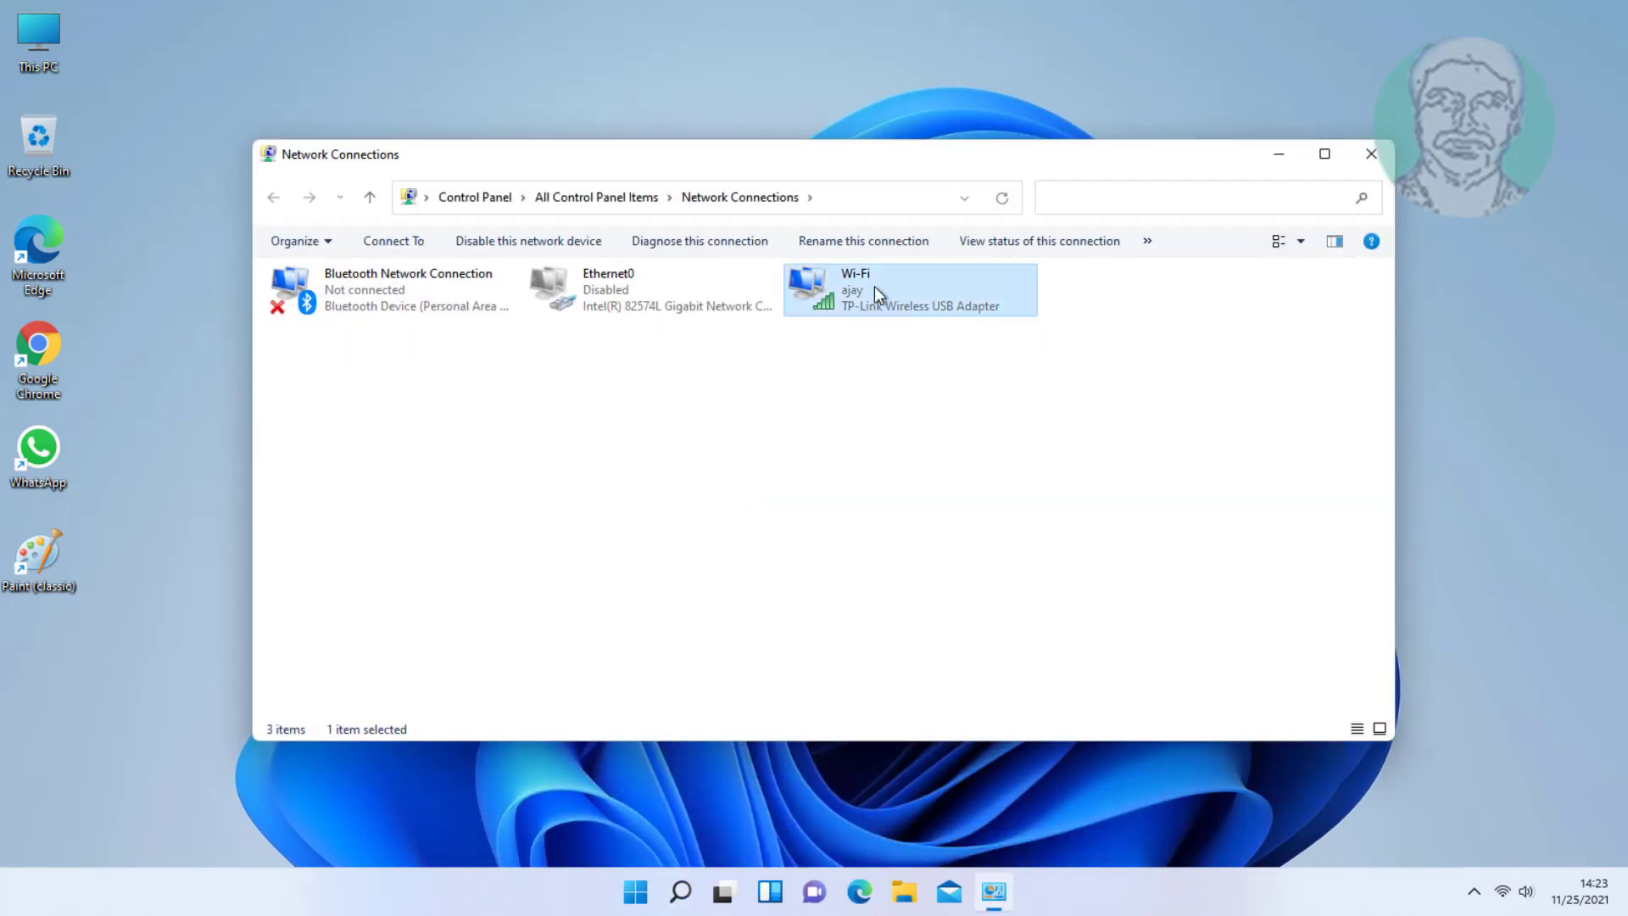
pyautogui.rightClick(880, 286)
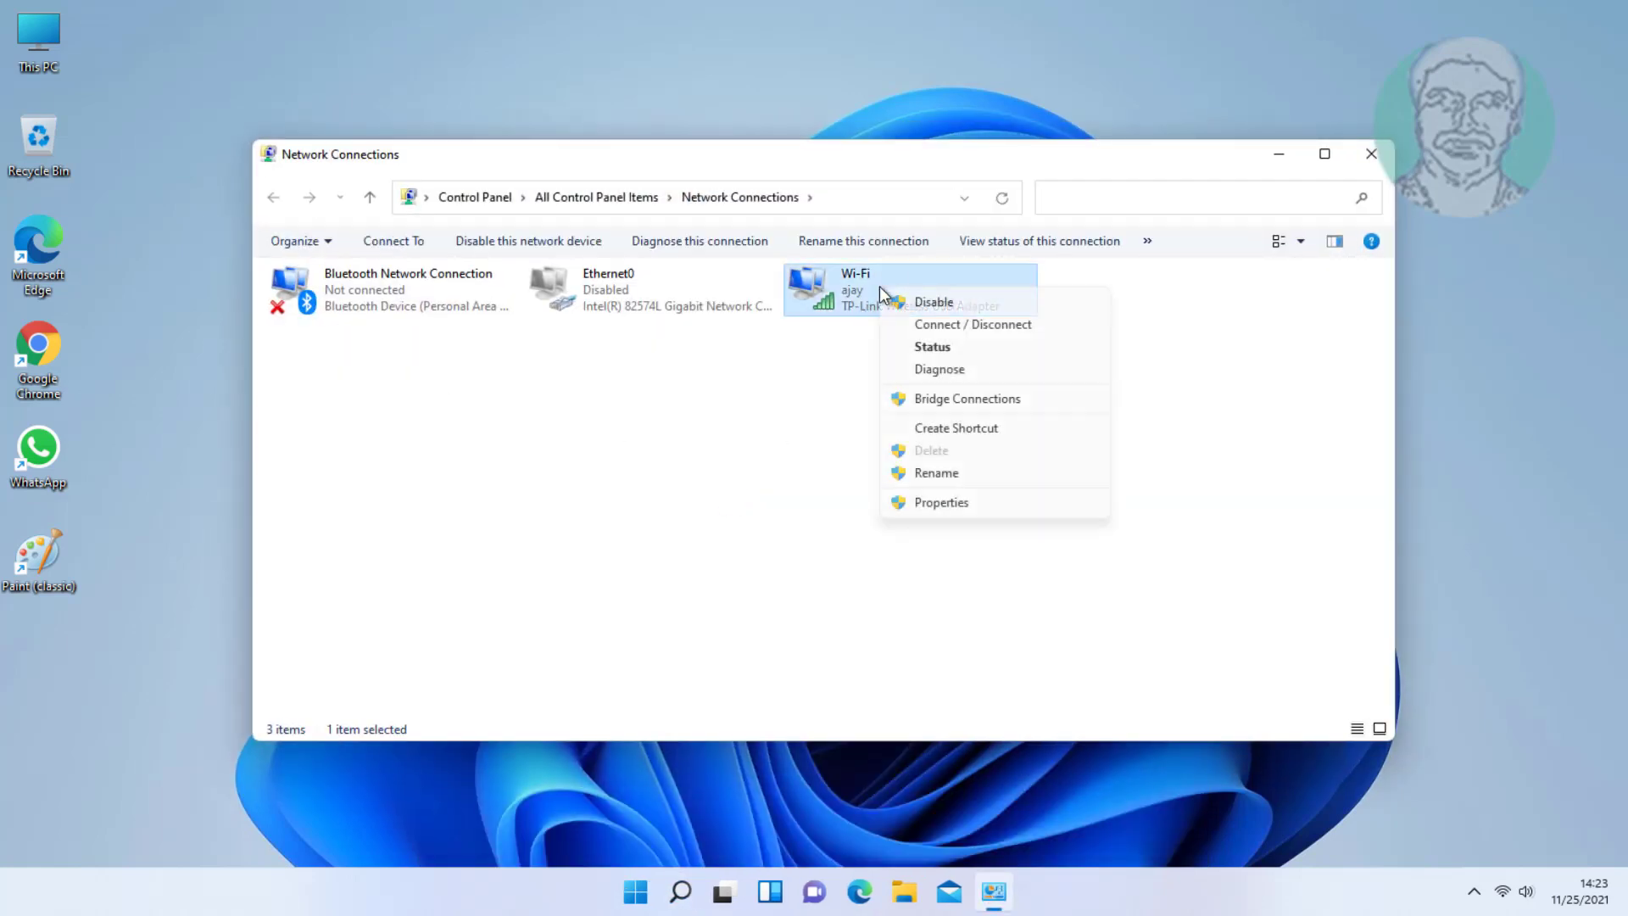
pyautogui.click(941, 502)
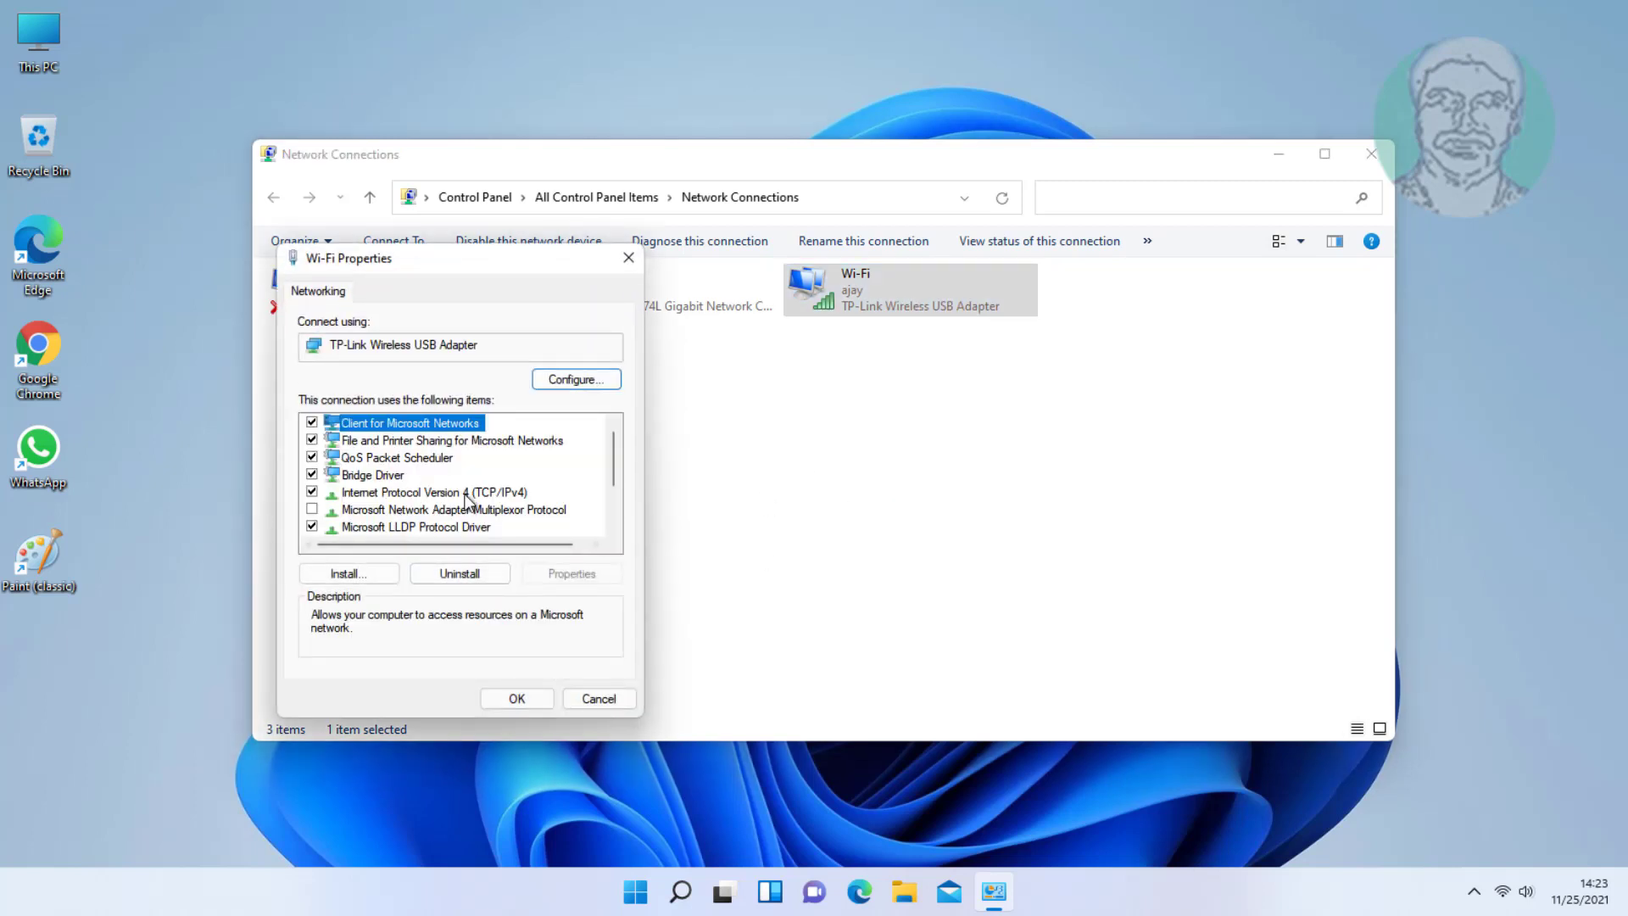
pyautogui.click(466, 492)
pyautogui.click(573, 577)
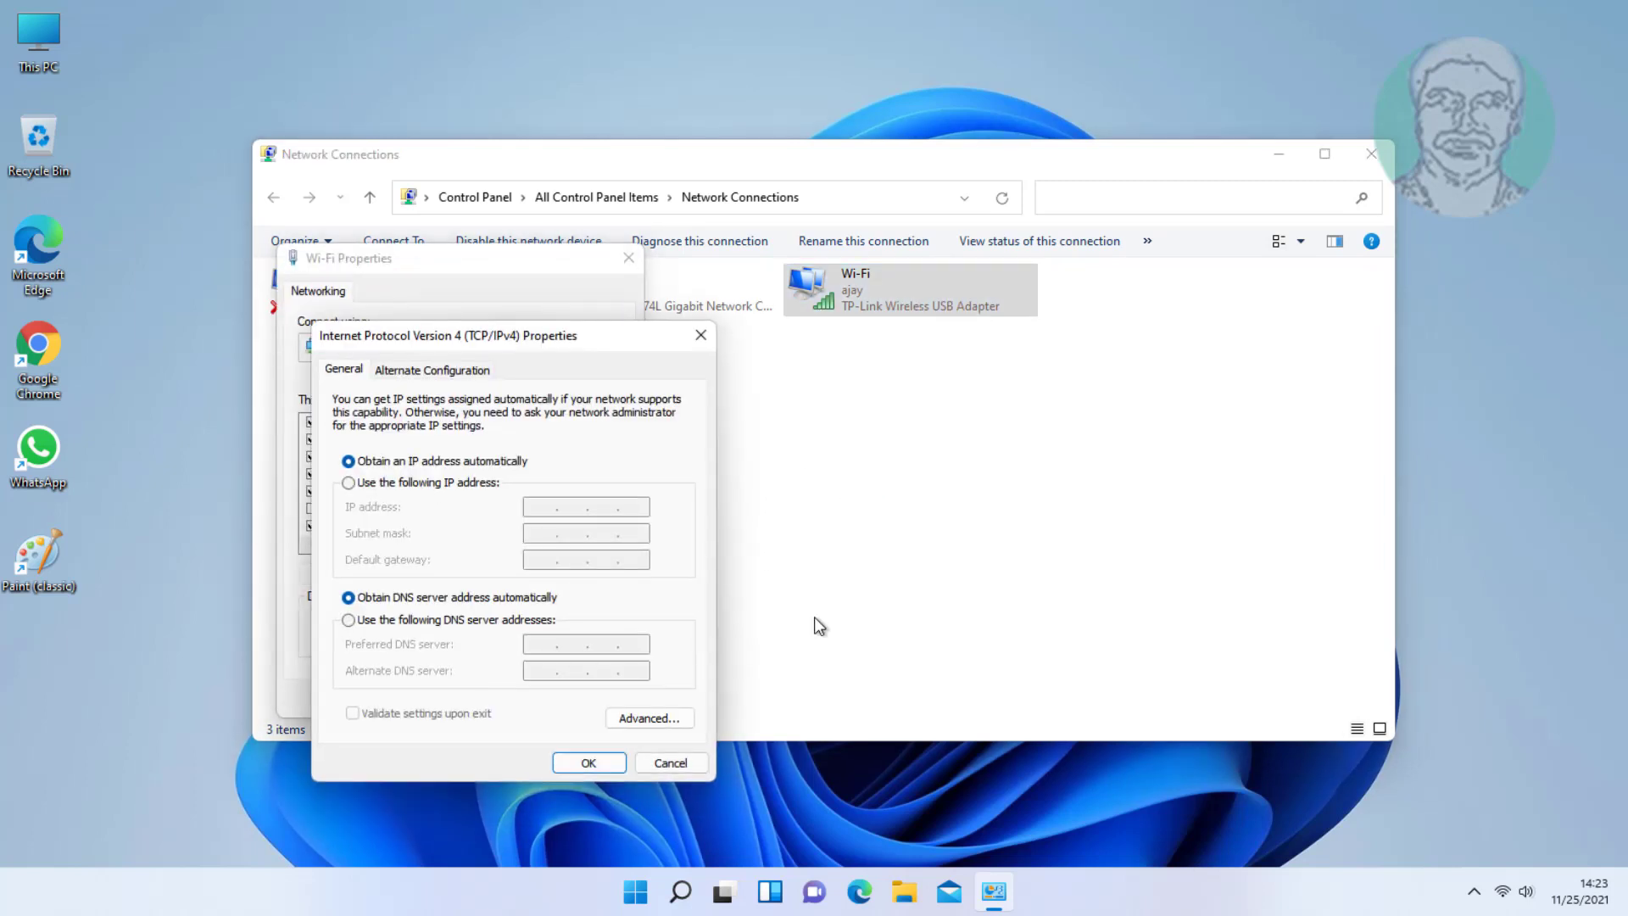
# Set Wi-Fi DNS servers to 8.8.8.8 and 8.8.4.4, save, and close Network Connections.
pyautogui.click(348, 619)
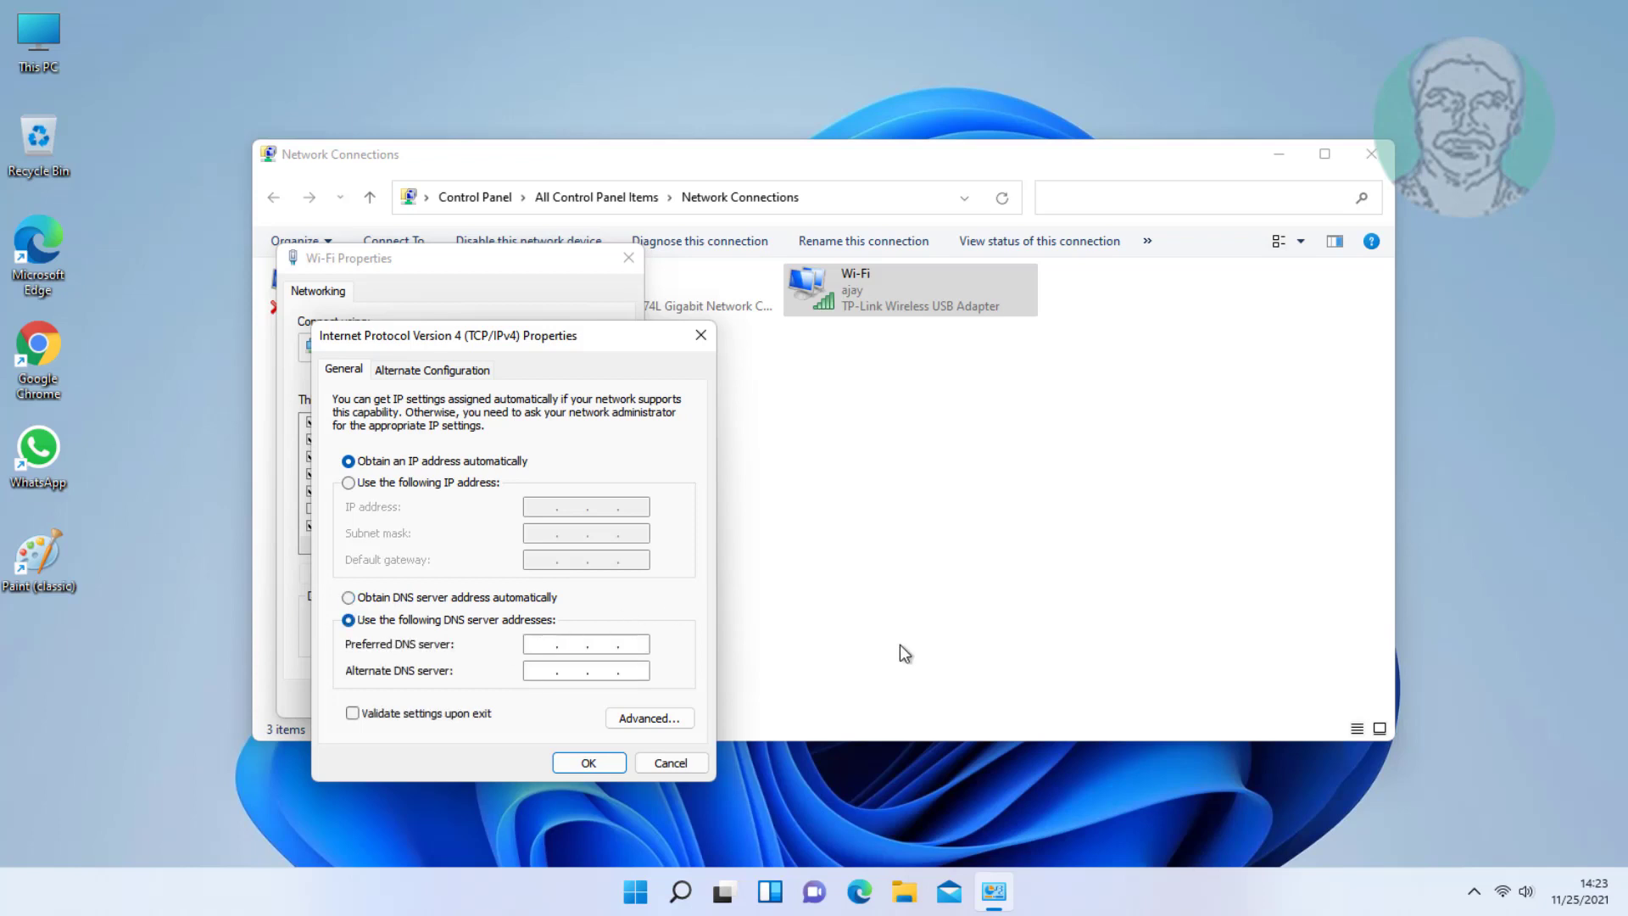
pyautogui.write('8.8.8.')
pyautogui.write('8')
pyautogui.click(552, 672)
pyautogui.write('8.')
pyautogui.write('8.4')
pyautogui.write('4')
pyautogui.click(595, 763)
pyautogui.click(513, 696)
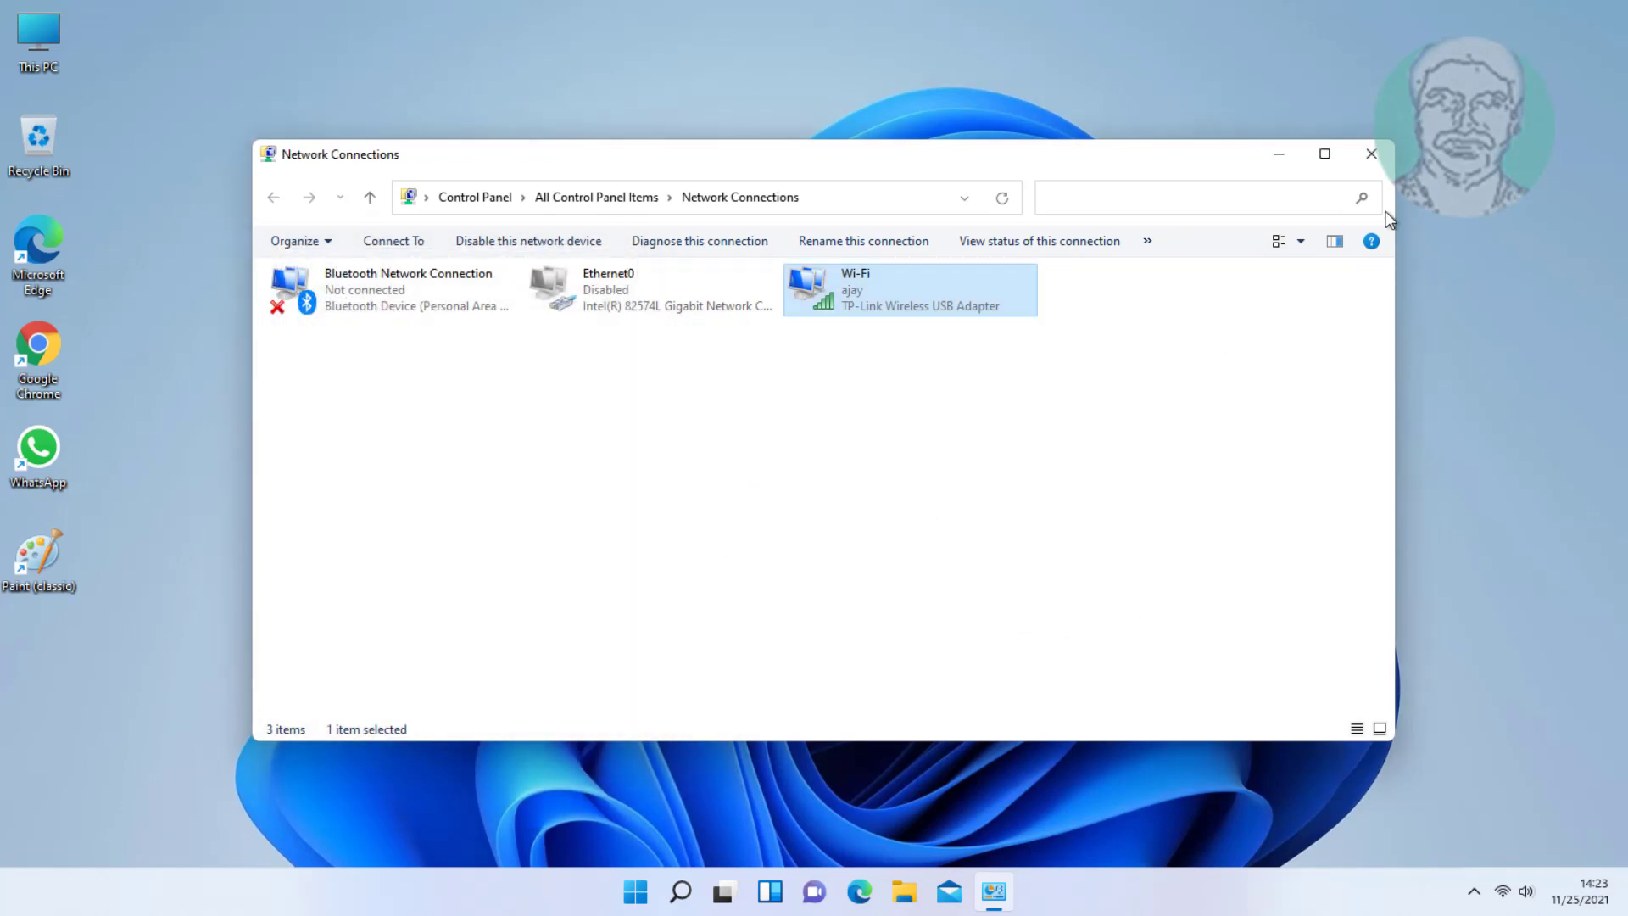
pyautogui.click(1372, 154)
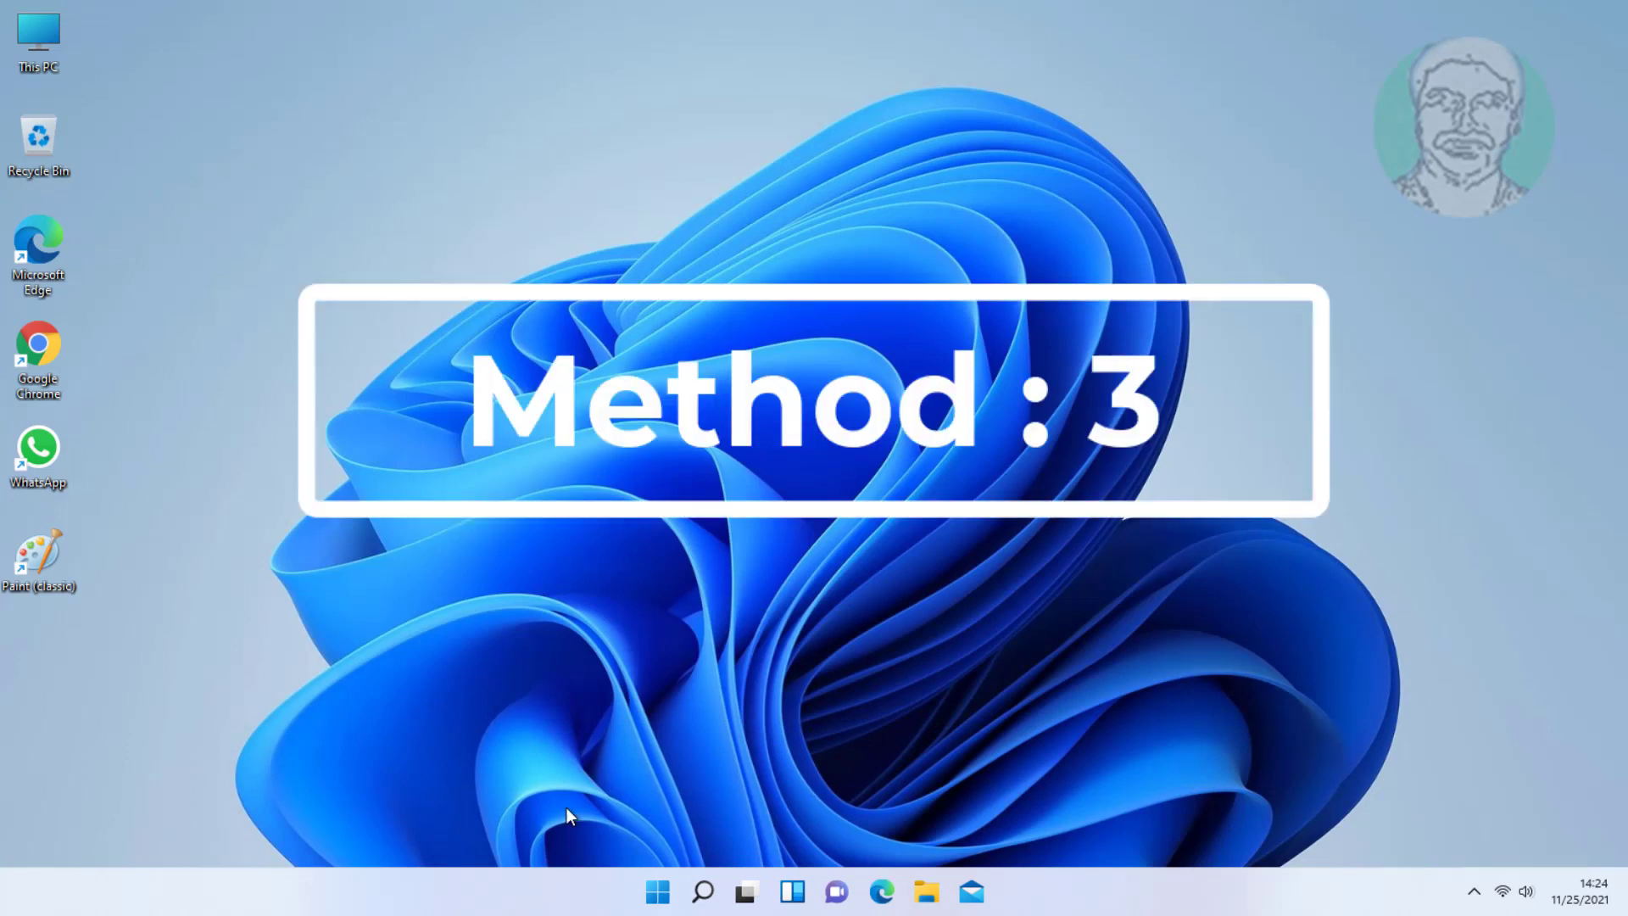
# Open Device Manager from search, expand Network adapters, and right-click the TP-Link Wireless USB Adapter.
pyautogui.click(704, 891)
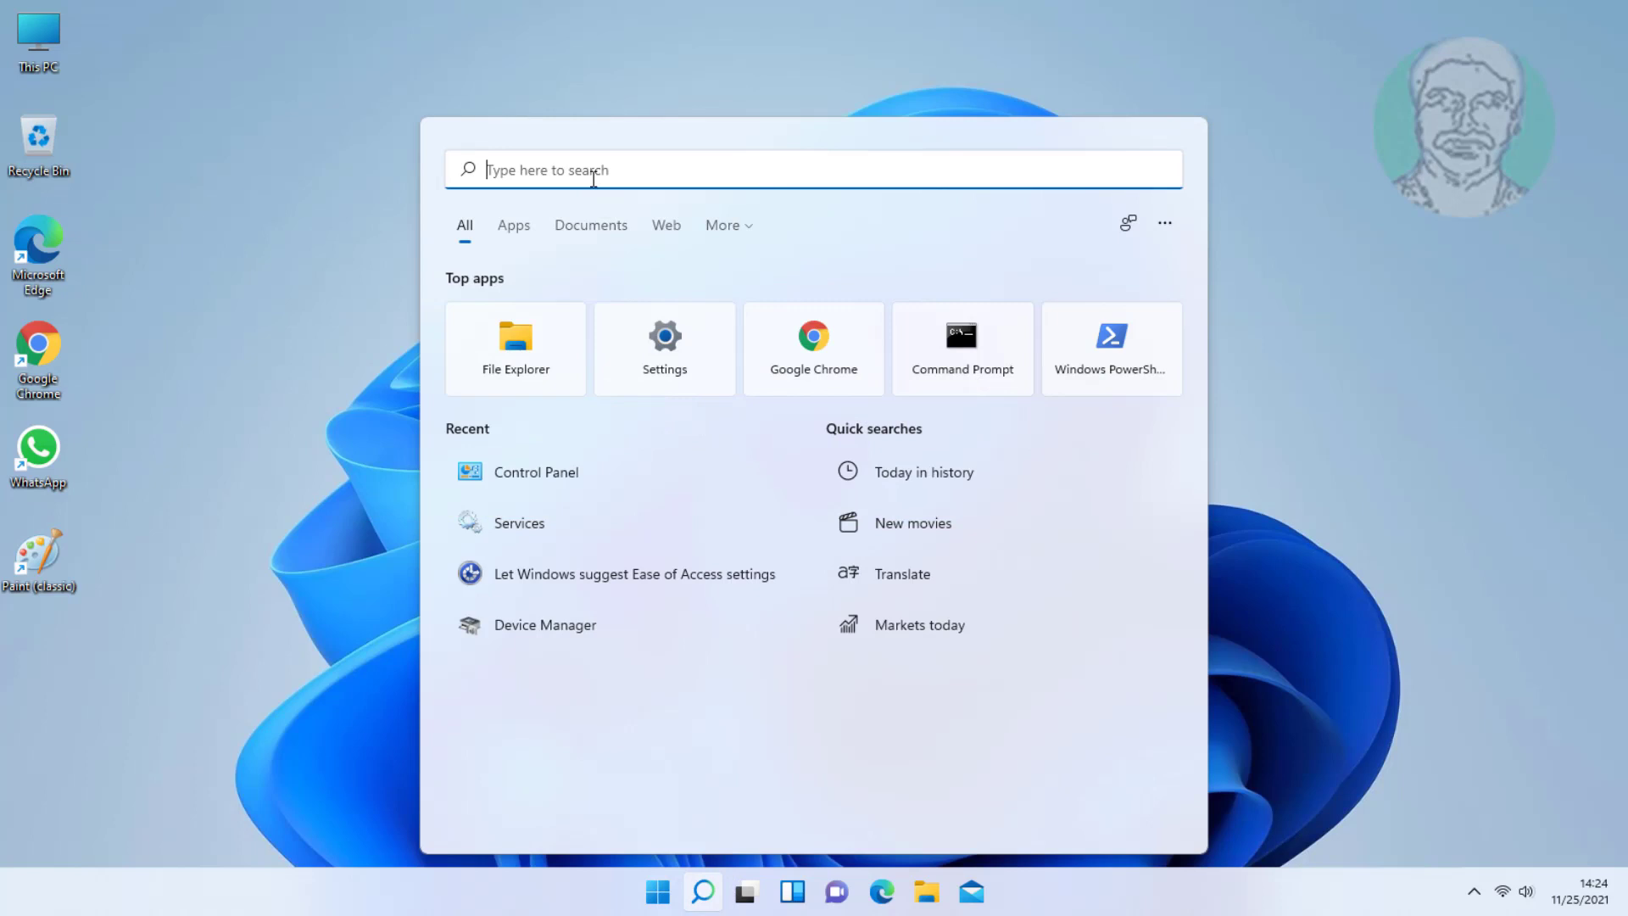
pyautogui.write('device ')
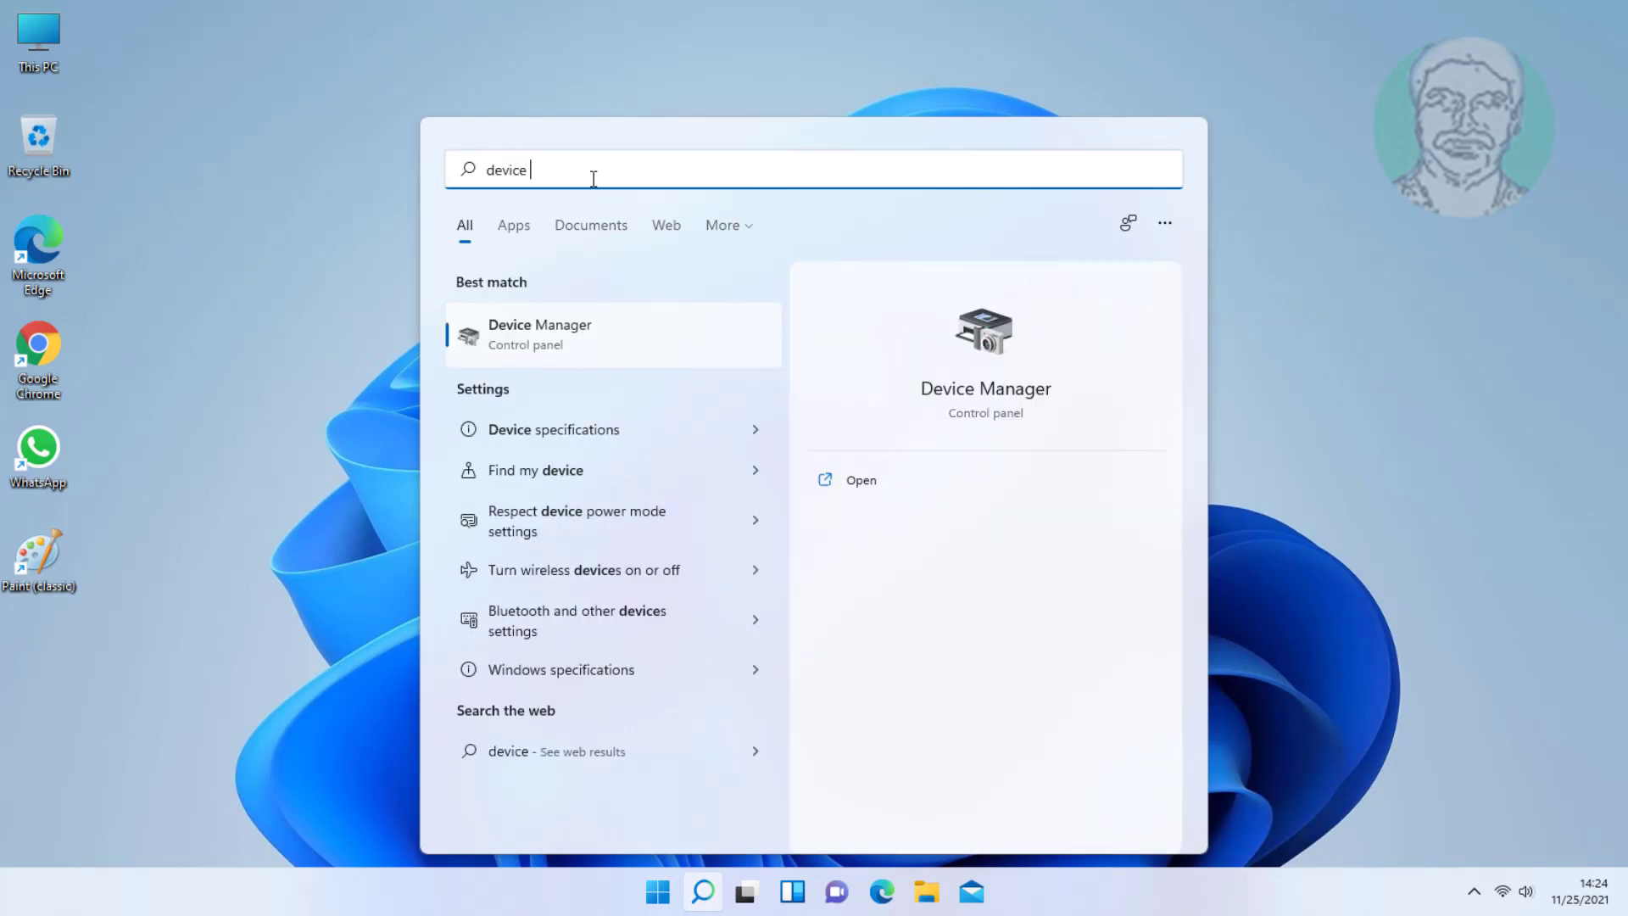
pyautogui.write('manager')
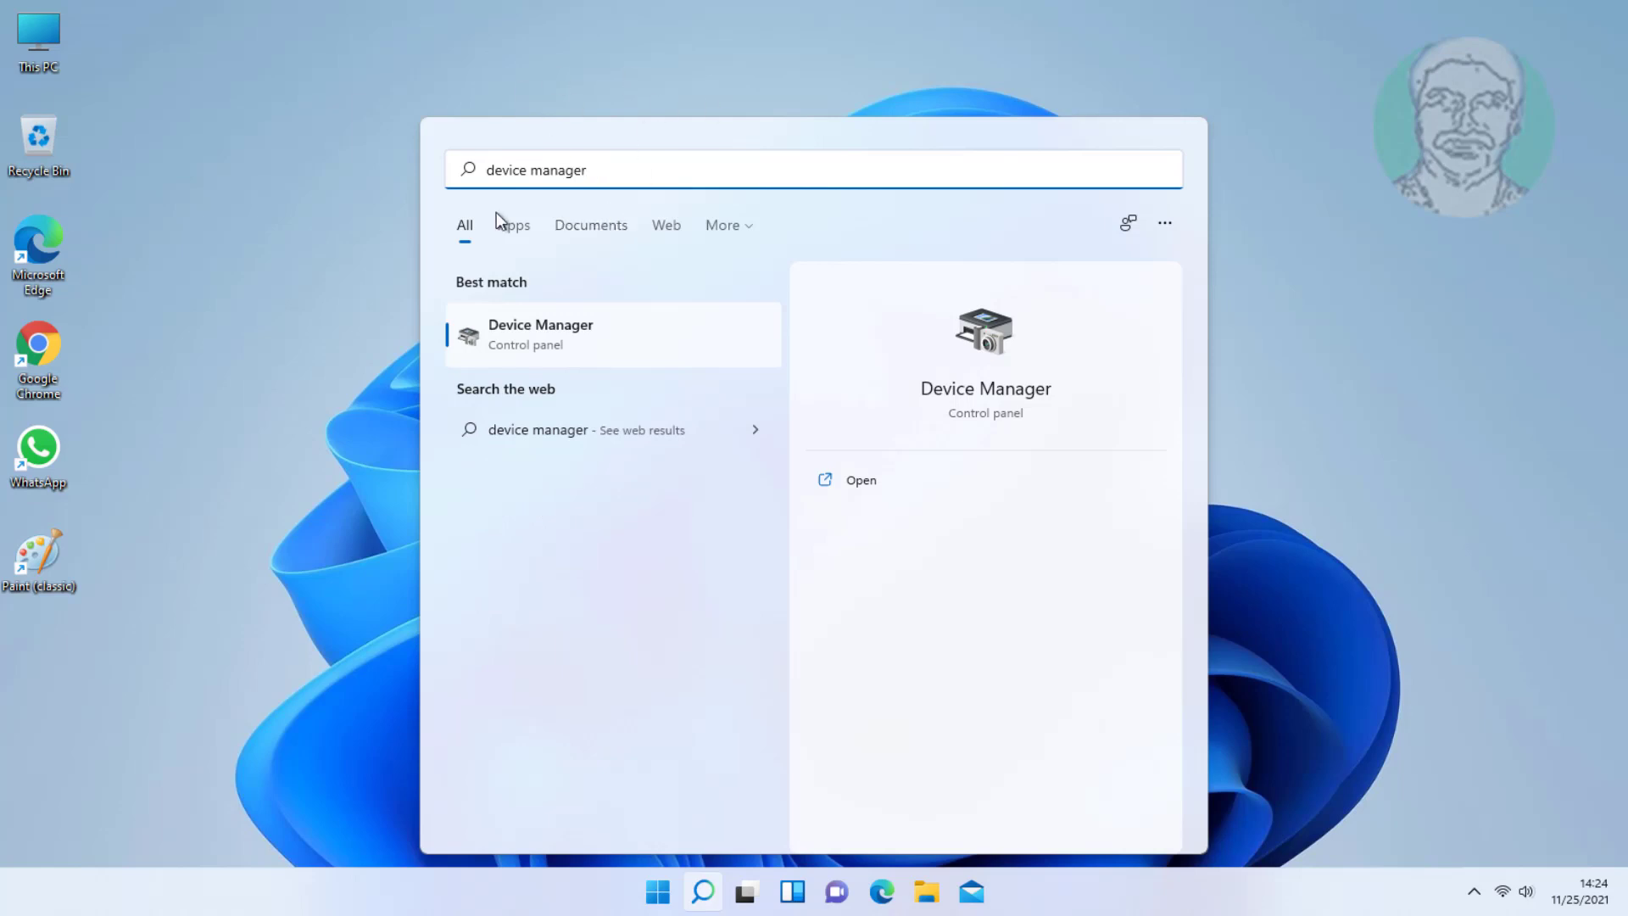
pyautogui.click(569, 340)
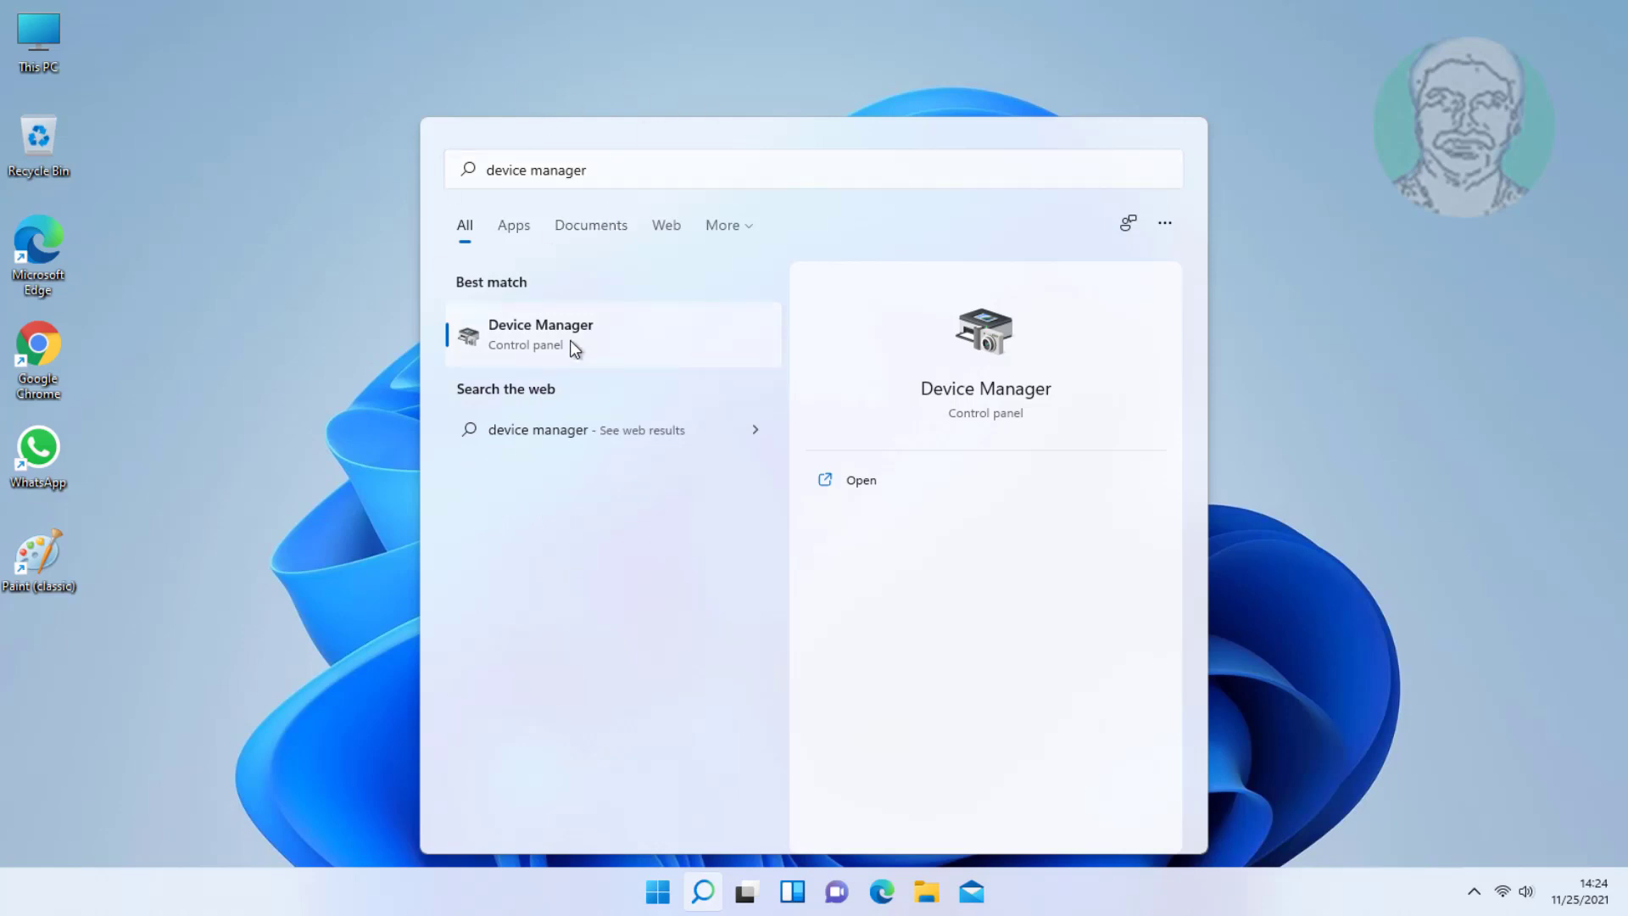
pyautogui.click(569, 341)
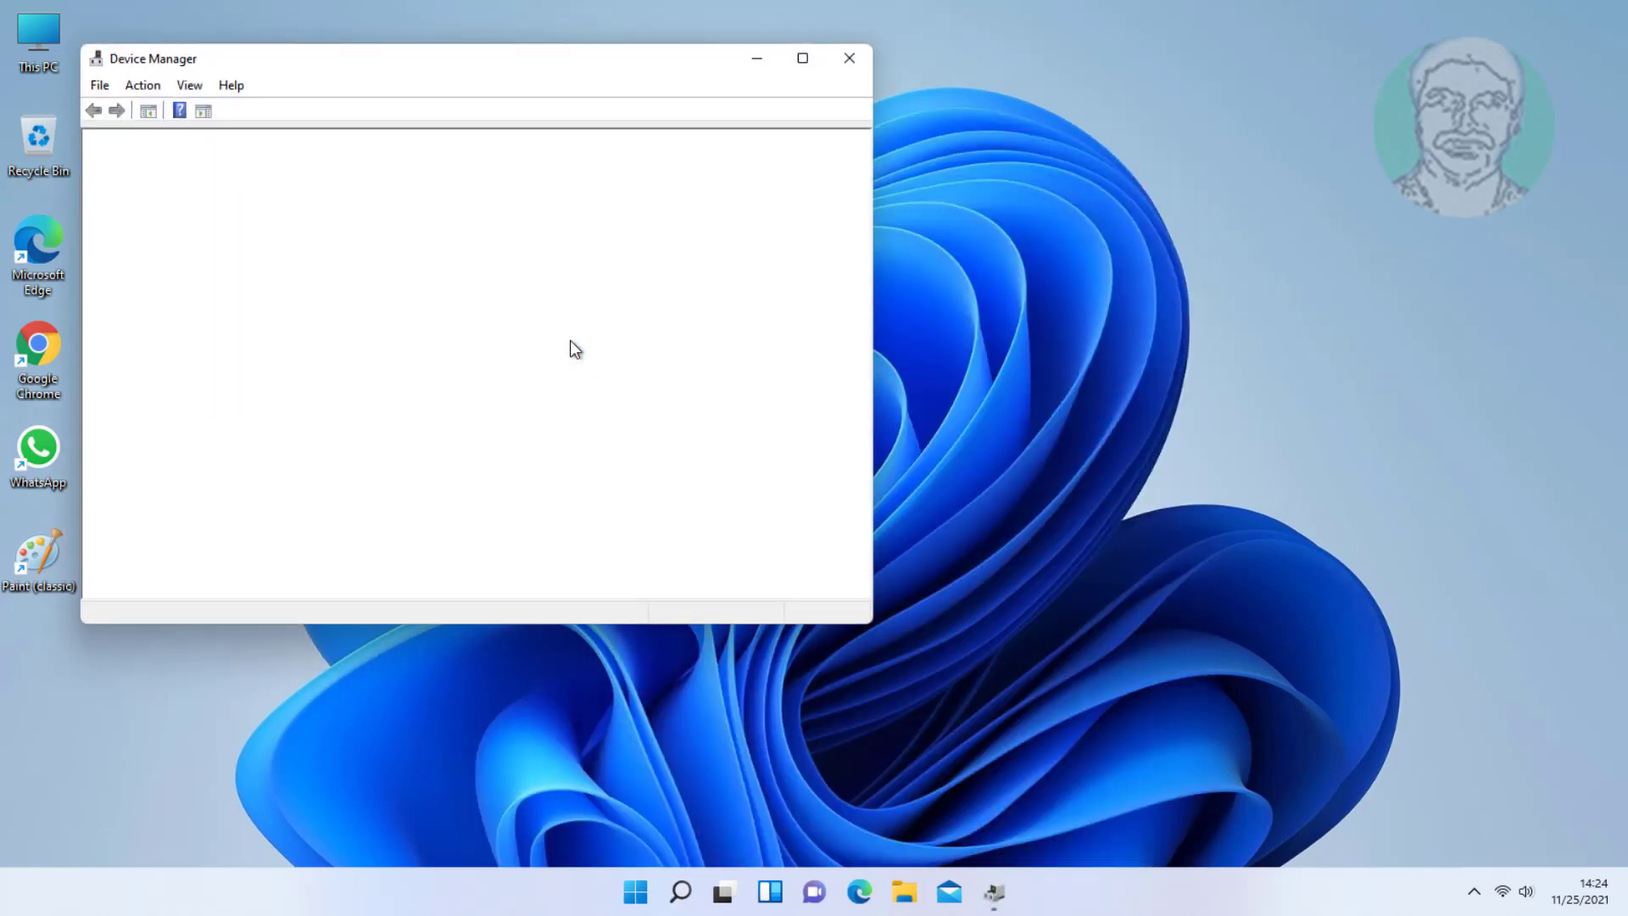
pyautogui.click(121, 396)
pyautogui.click(120, 395)
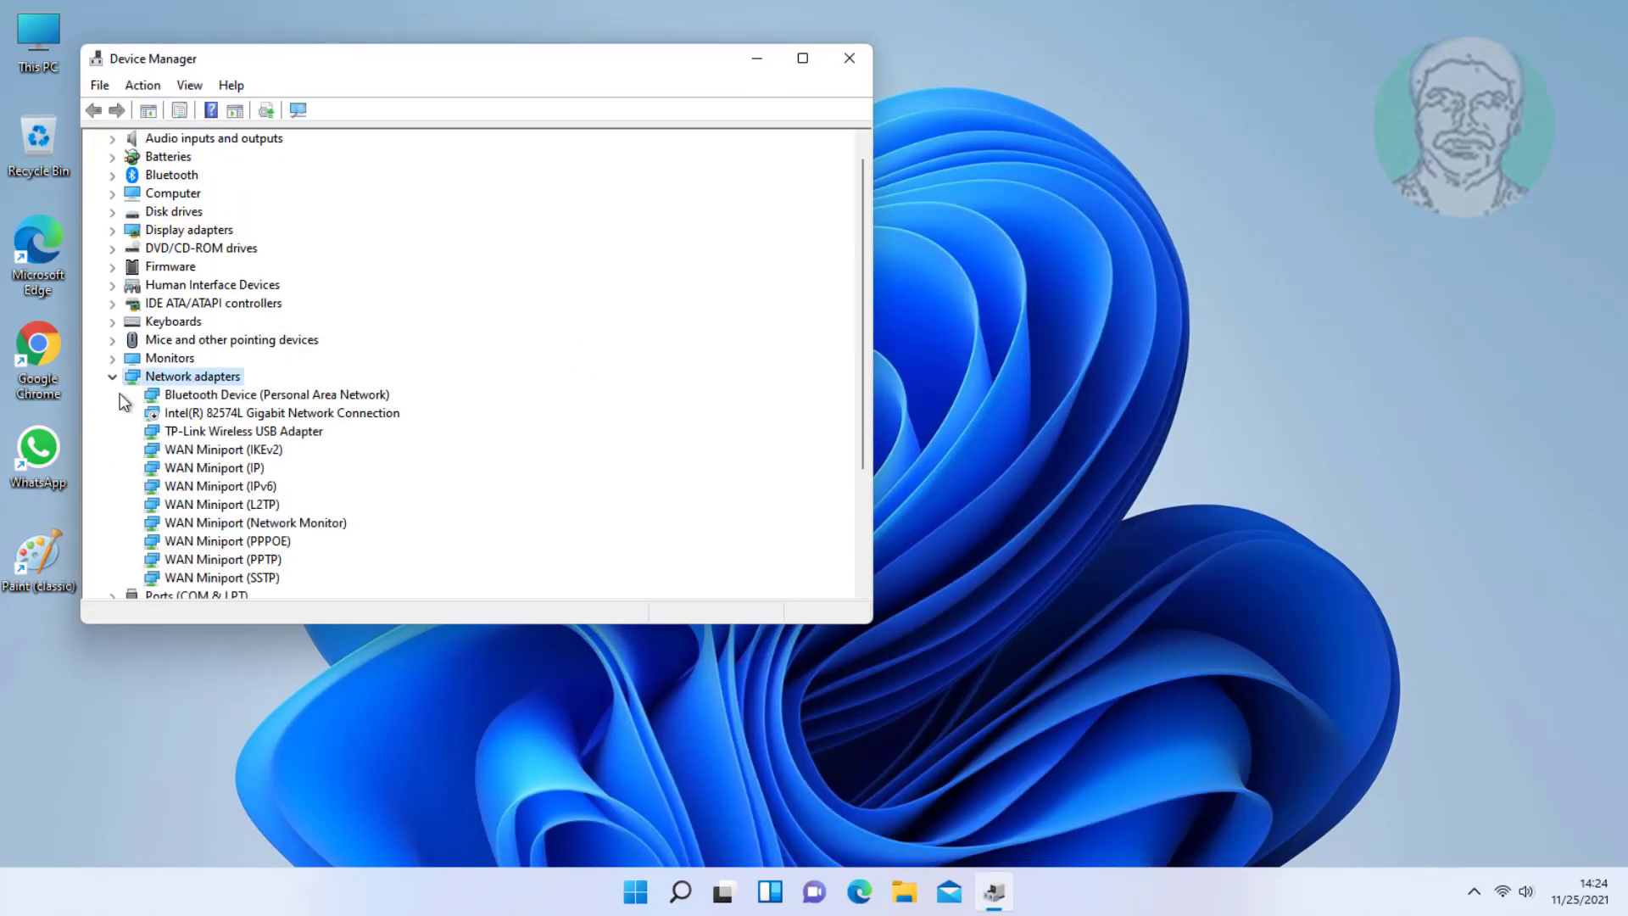
pyautogui.click(284, 432)
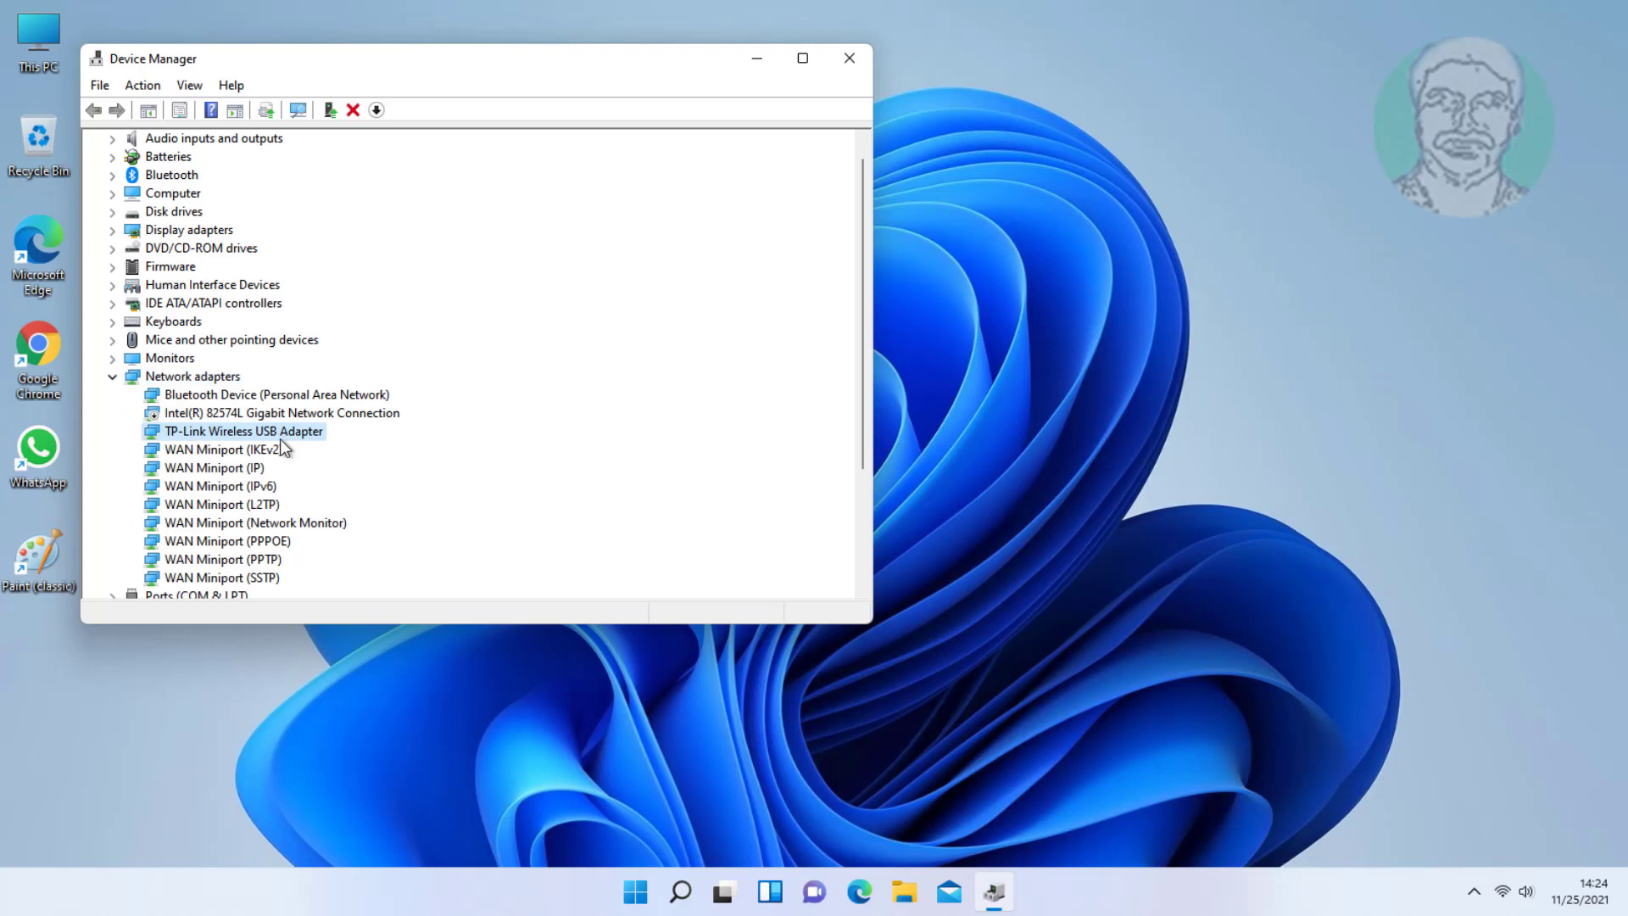
pyautogui.rightClick(293, 430)
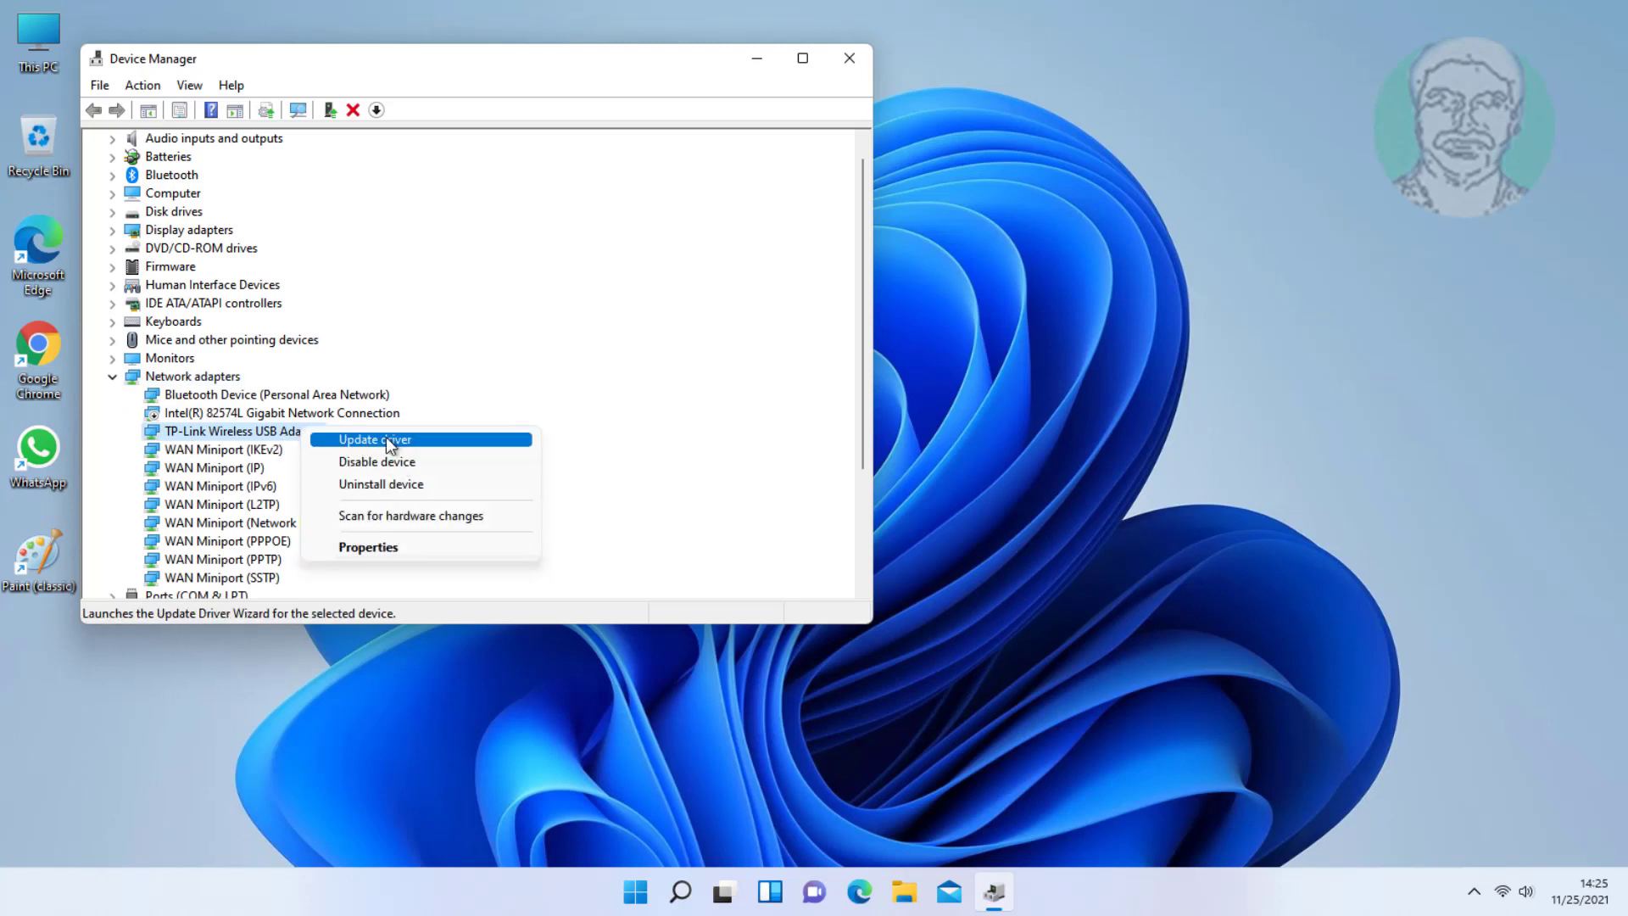
# Search automatically for a newer TP-Link adapter driver, then search for drivers on Windows Update.
pyautogui.click(386, 438)
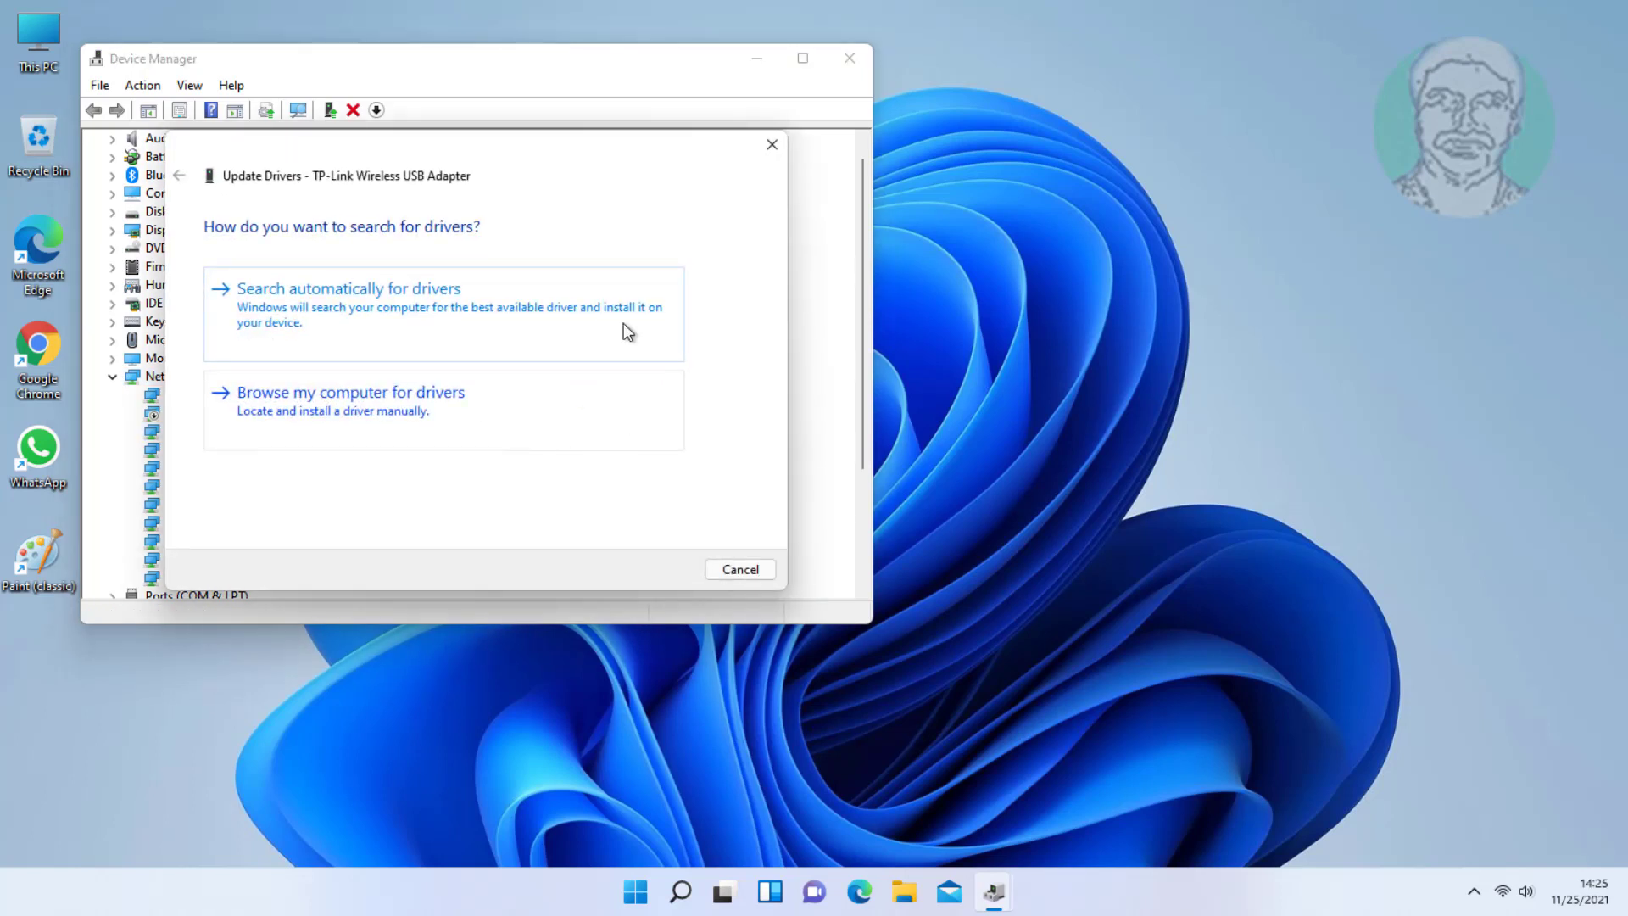
pyautogui.click(284, 314)
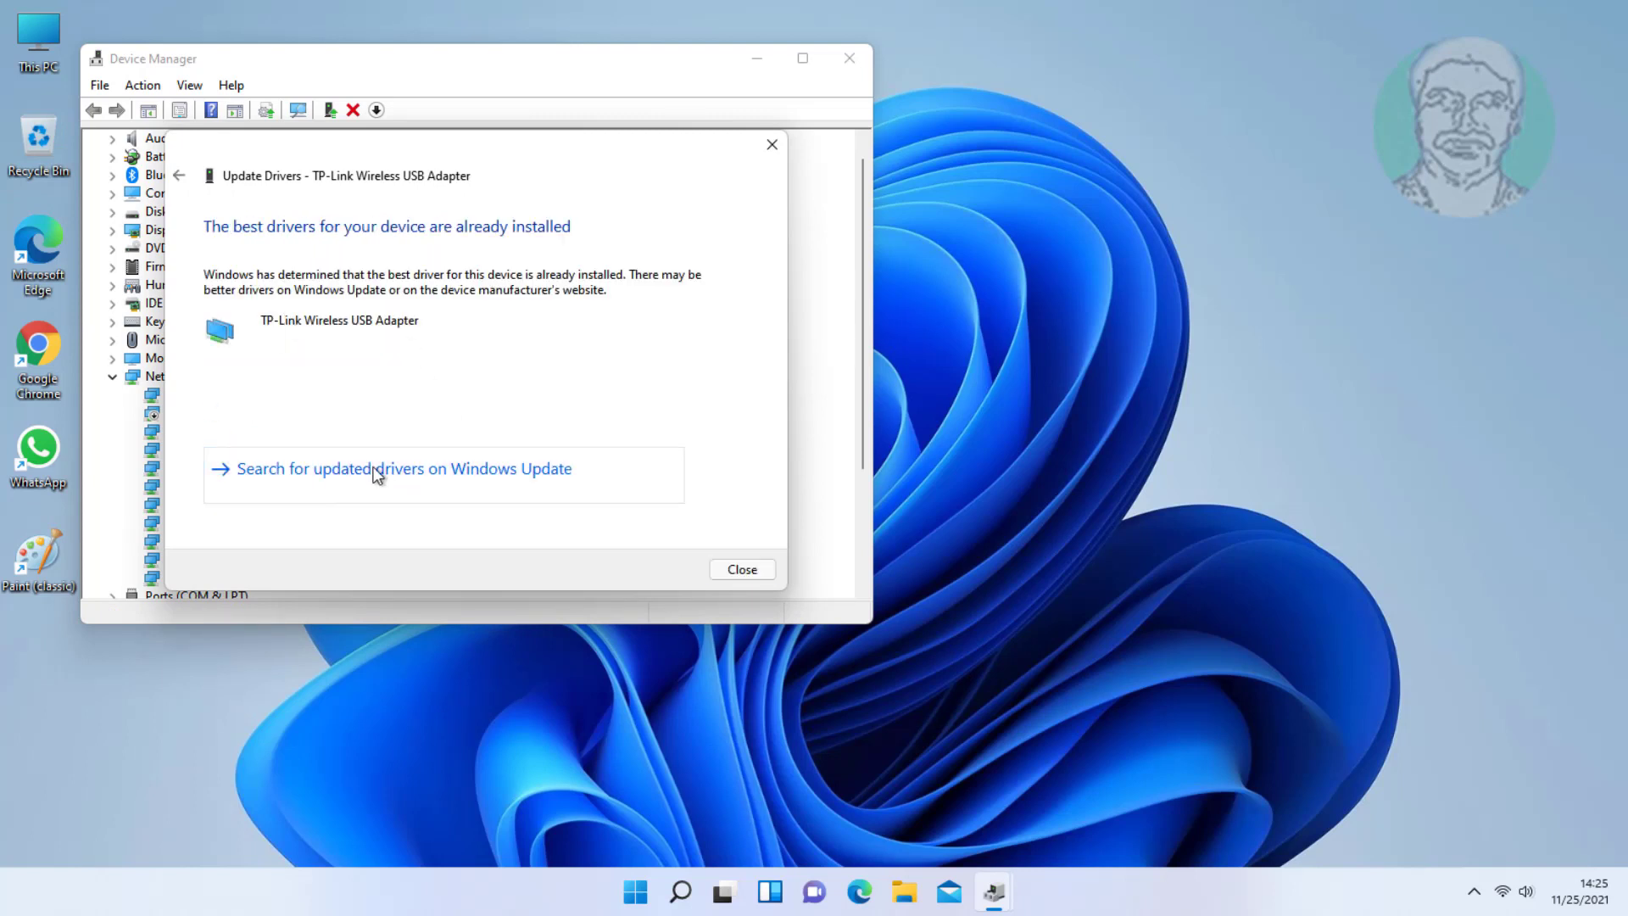
pyautogui.click(377, 475)
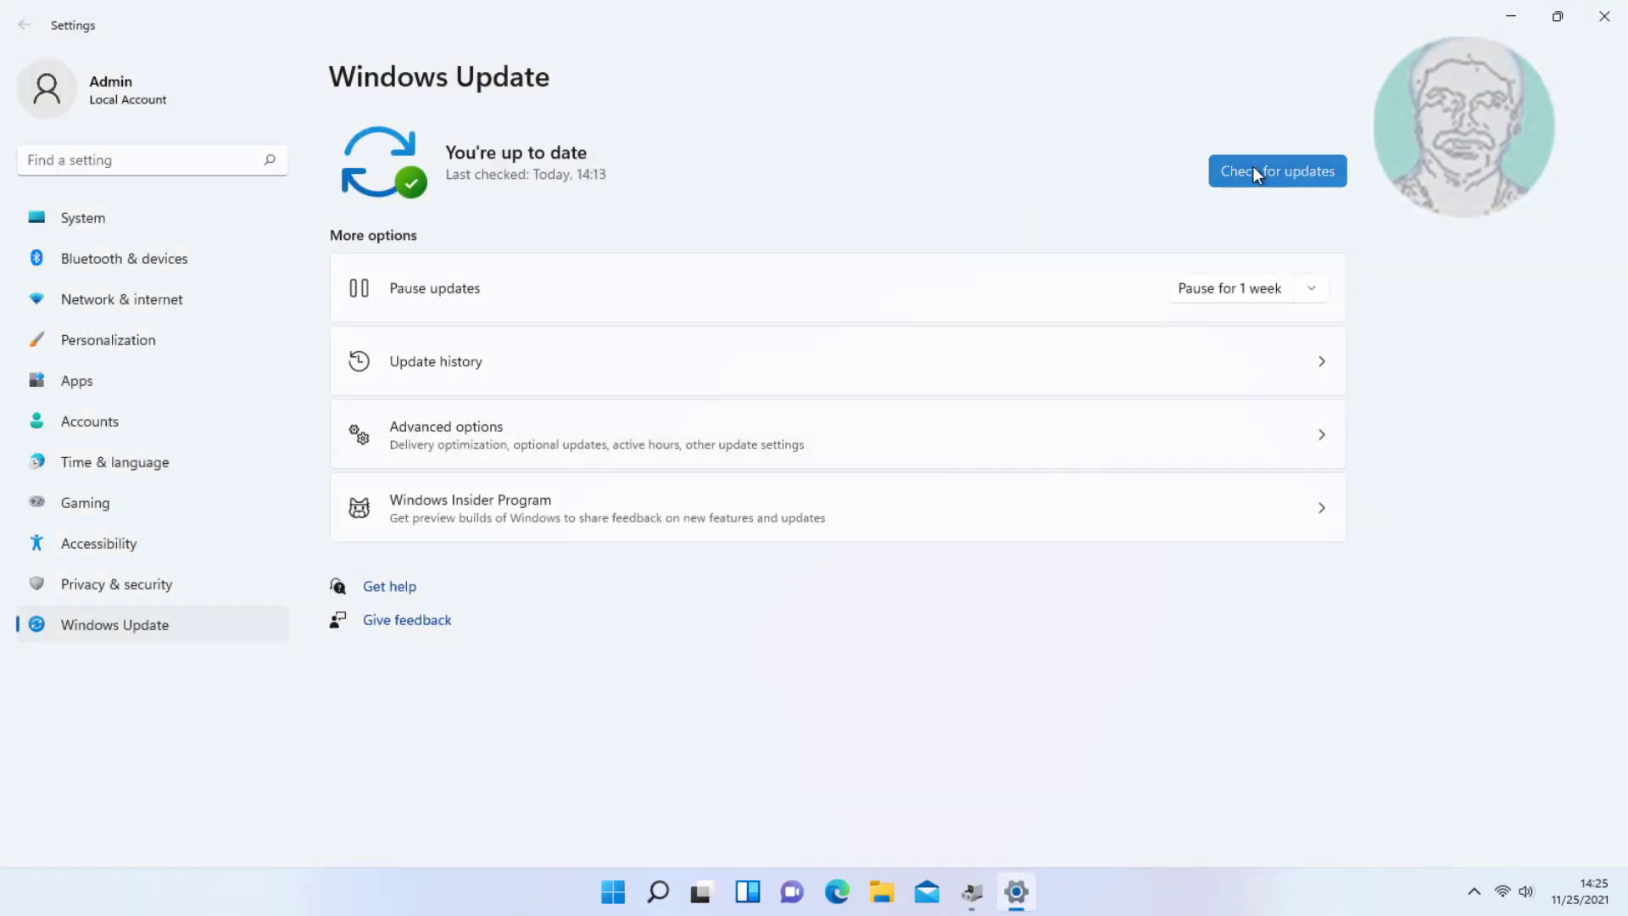
# Check for updates until Windows reports it is up to date, then close Settings.
pyautogui.click(1254, 169)
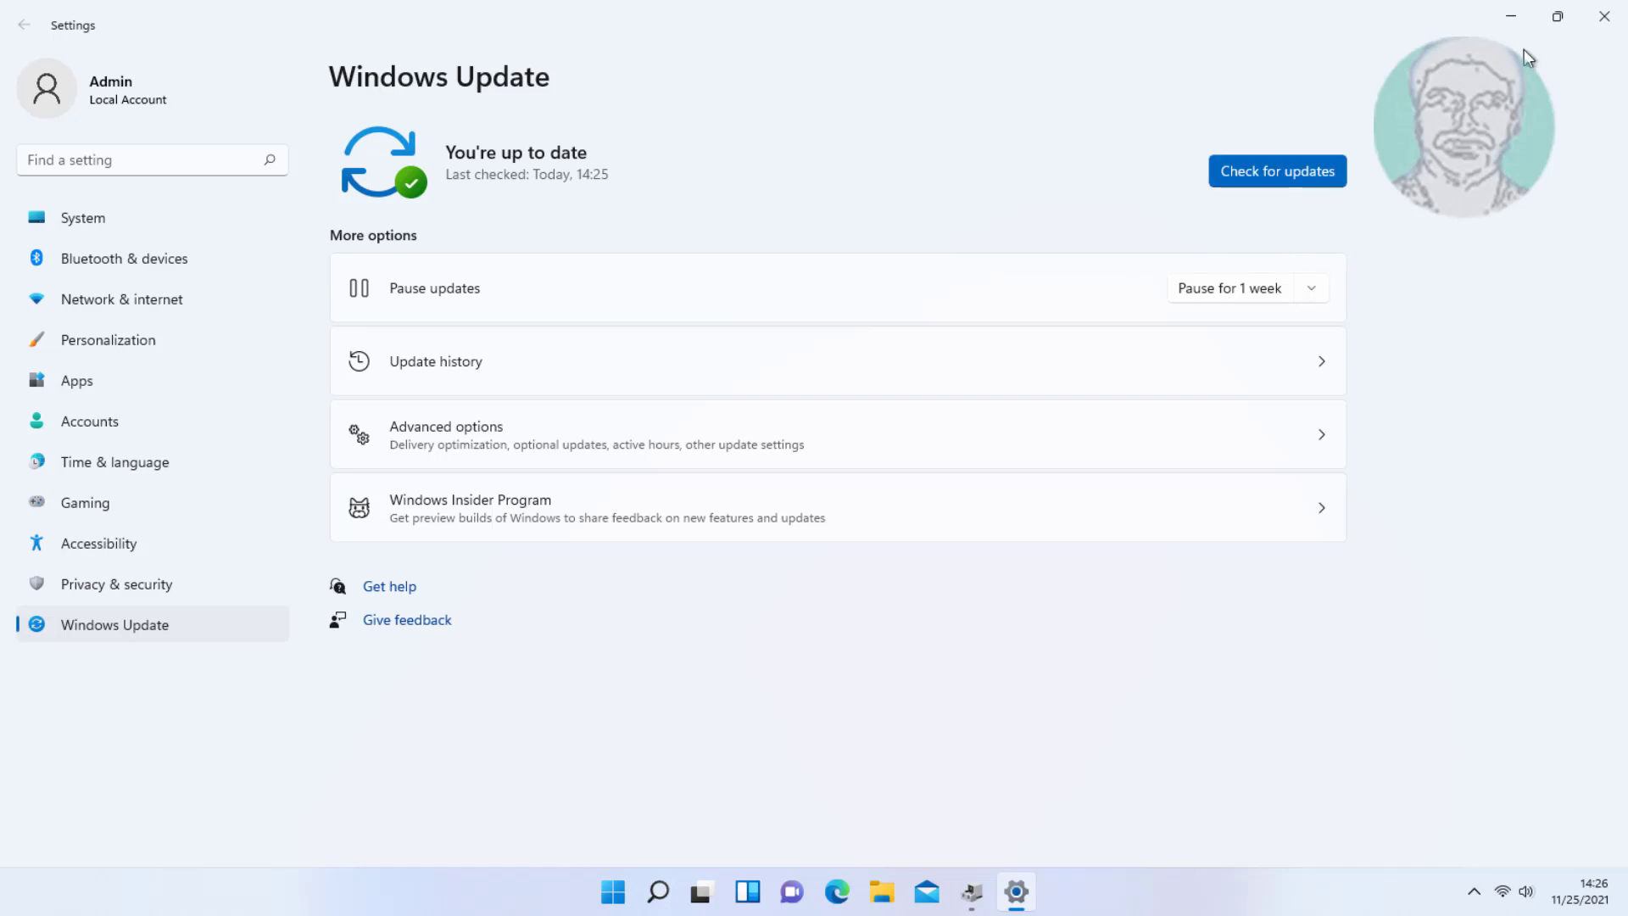
pyautogui.click(1604, 17)
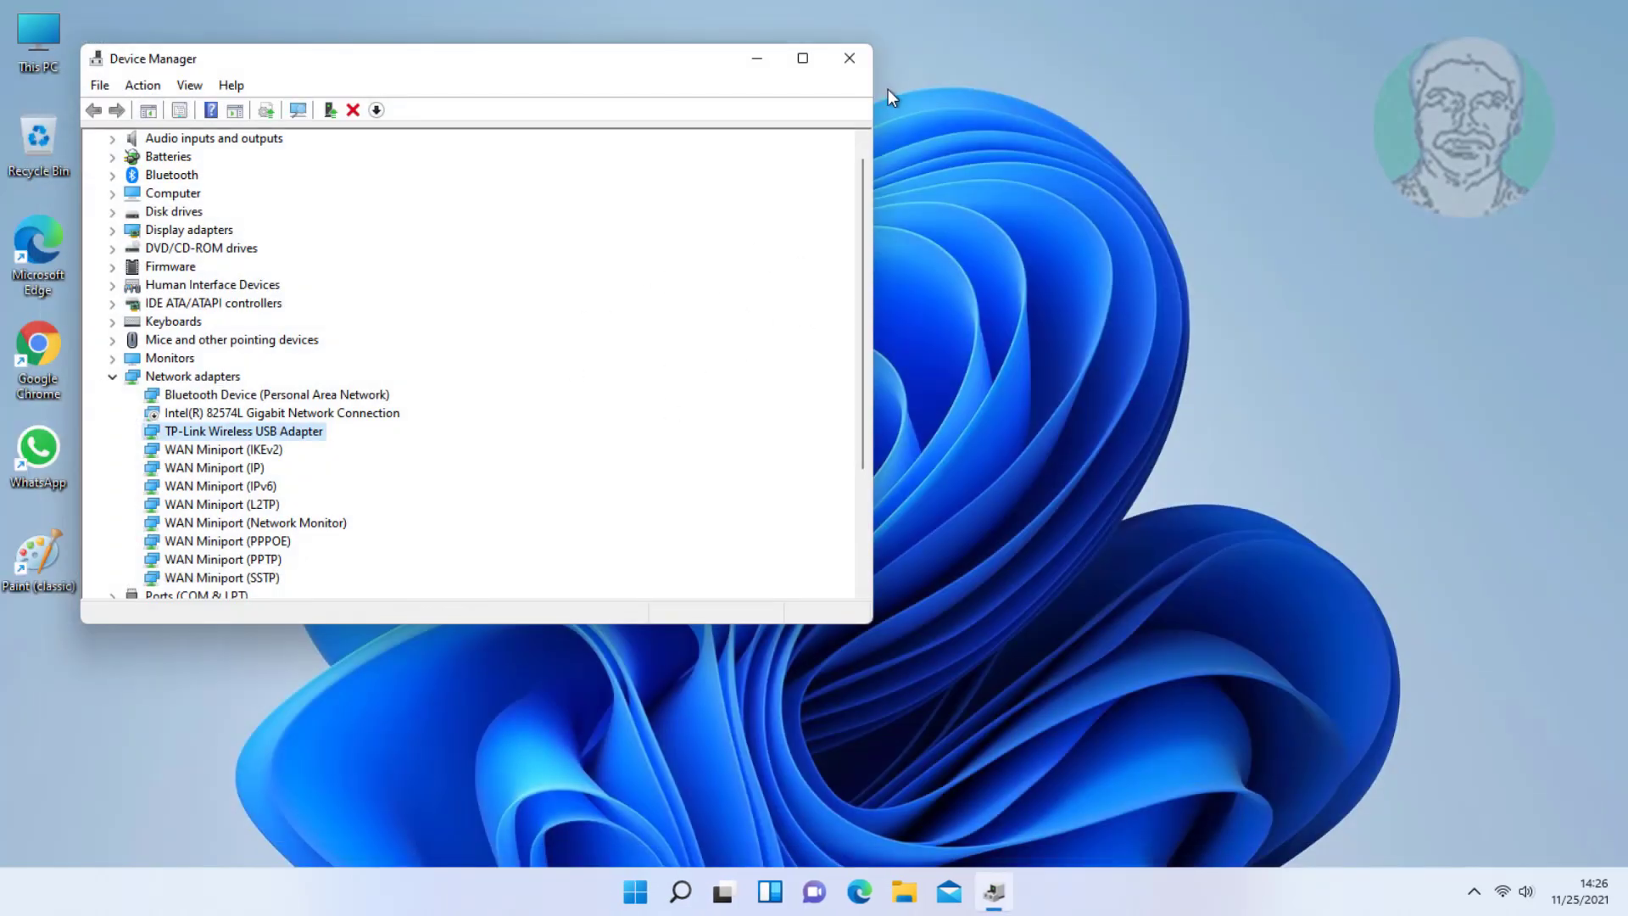
# Close Device Manager and run Command Prompt as administrator from a 'cmd' search.
pyautogui.click(848, 60)
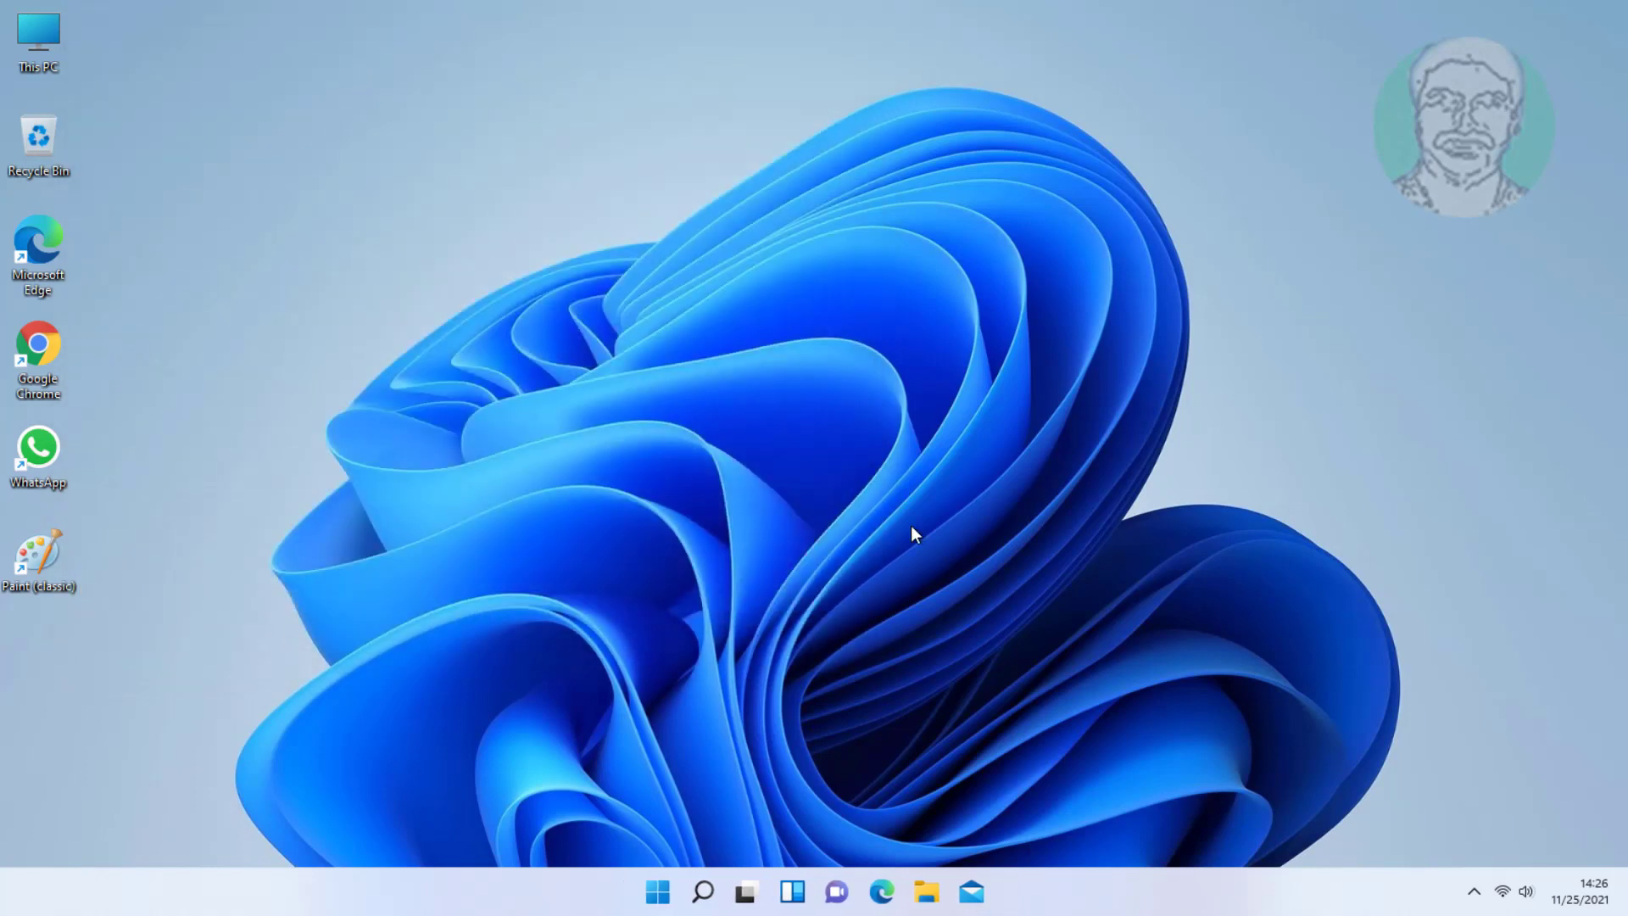
pyautogui.click(708, 890)
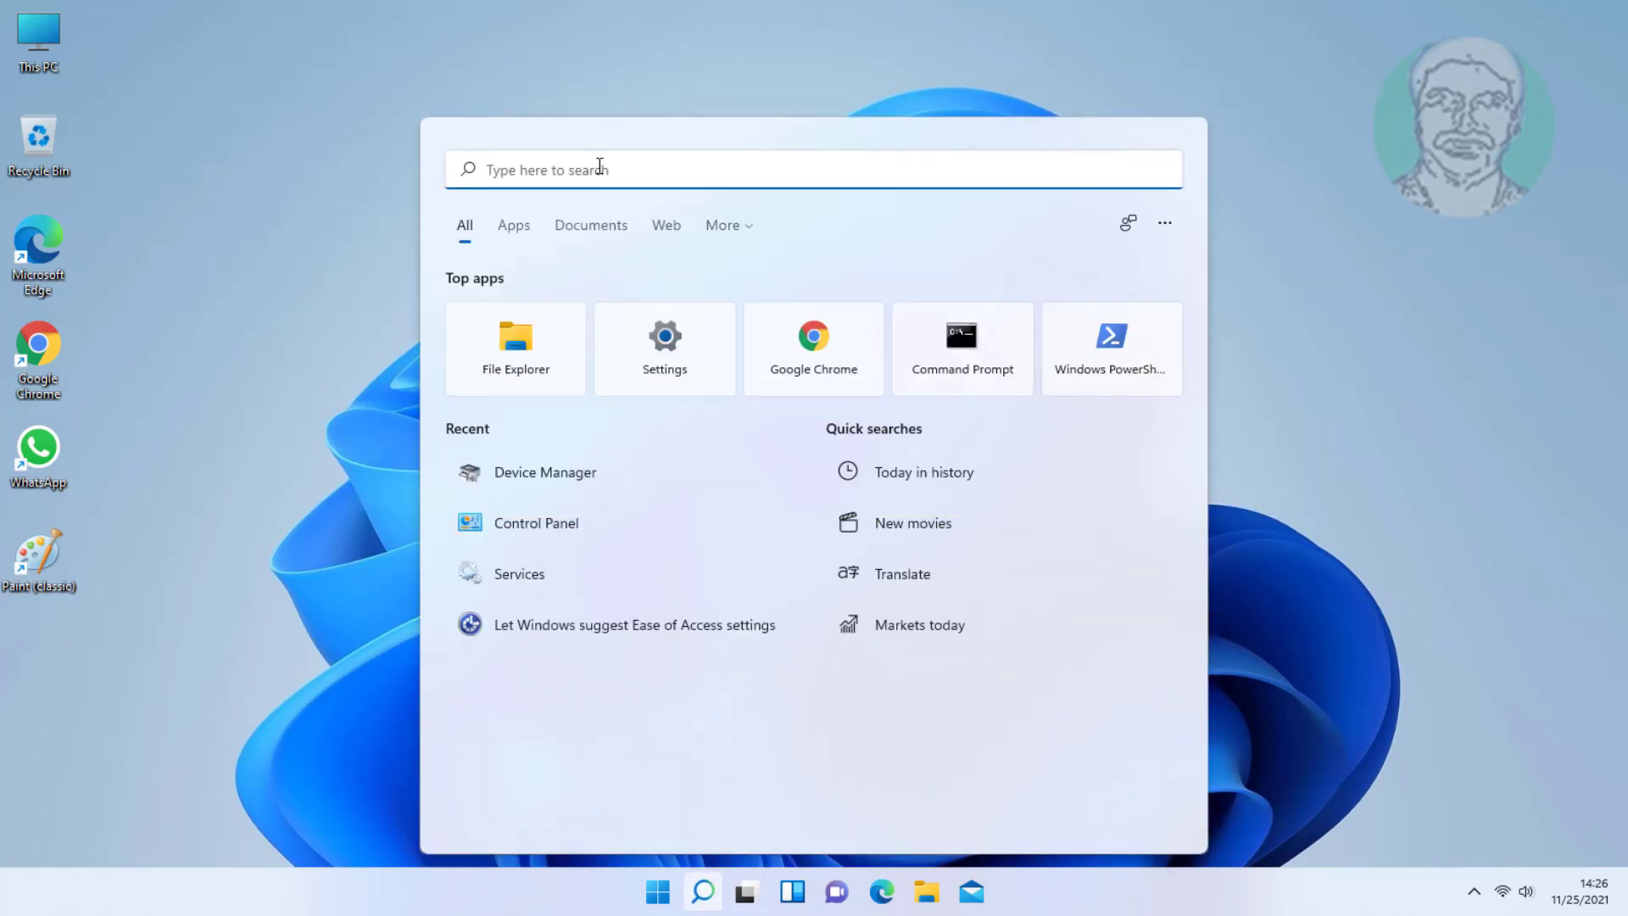
pyautogui.write('cmd')
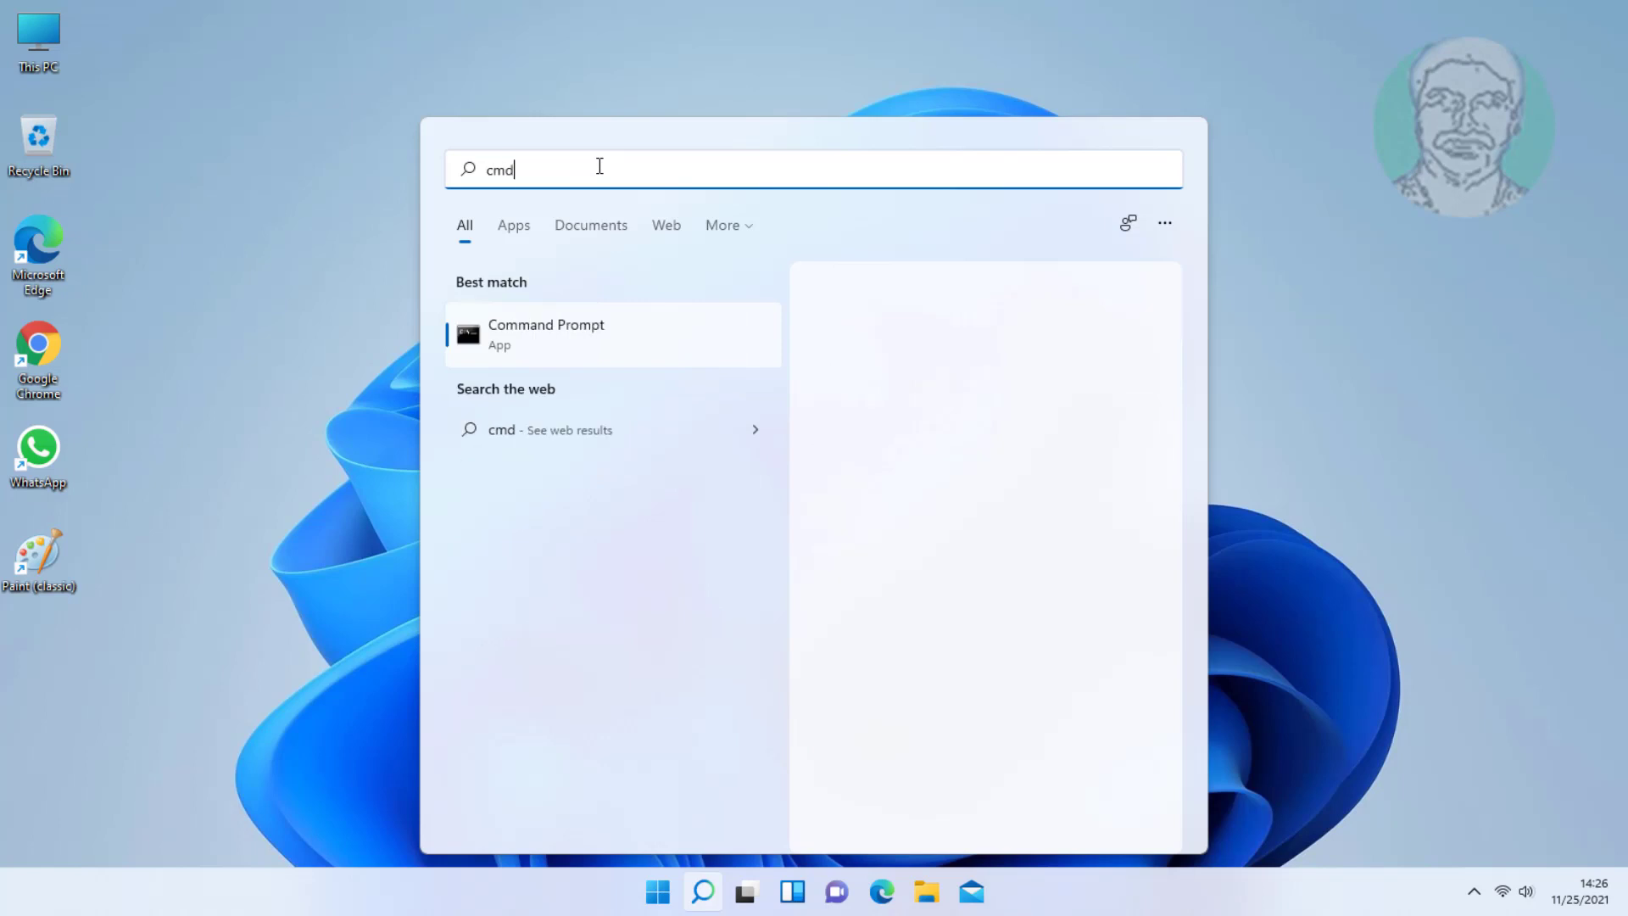
pyautogui.rightClick(582, 359)
pyautogui.click(586, 351)
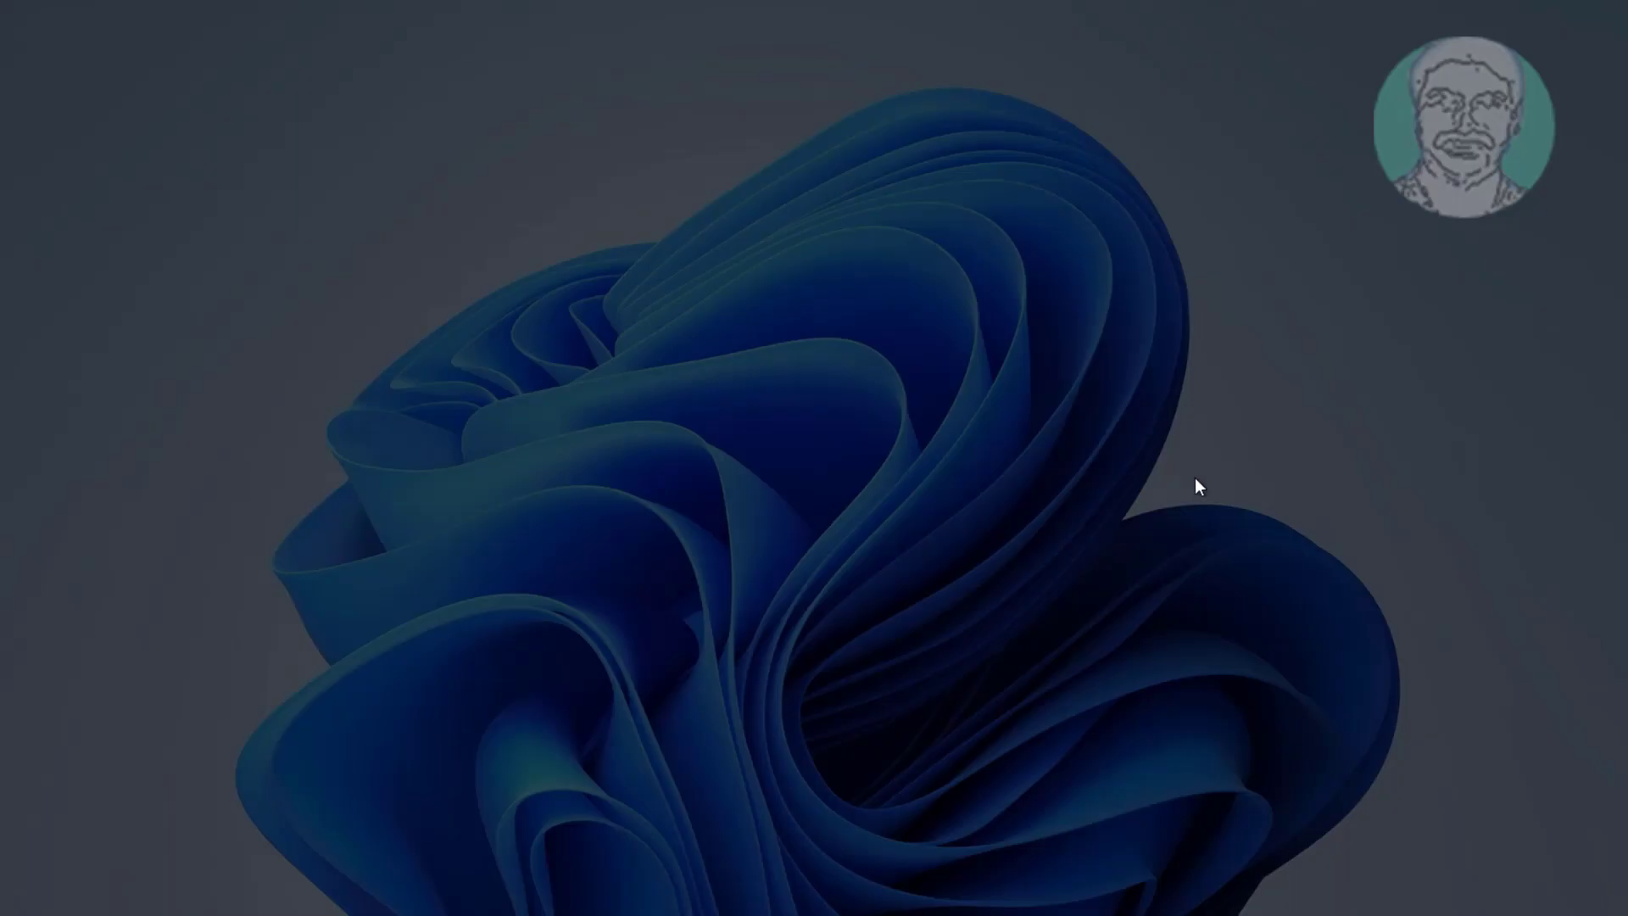
# Run netsh int tcp set global autotuninglevel=disabled as administrator, then exit the prompt.
pyautogui.click(750, 616)
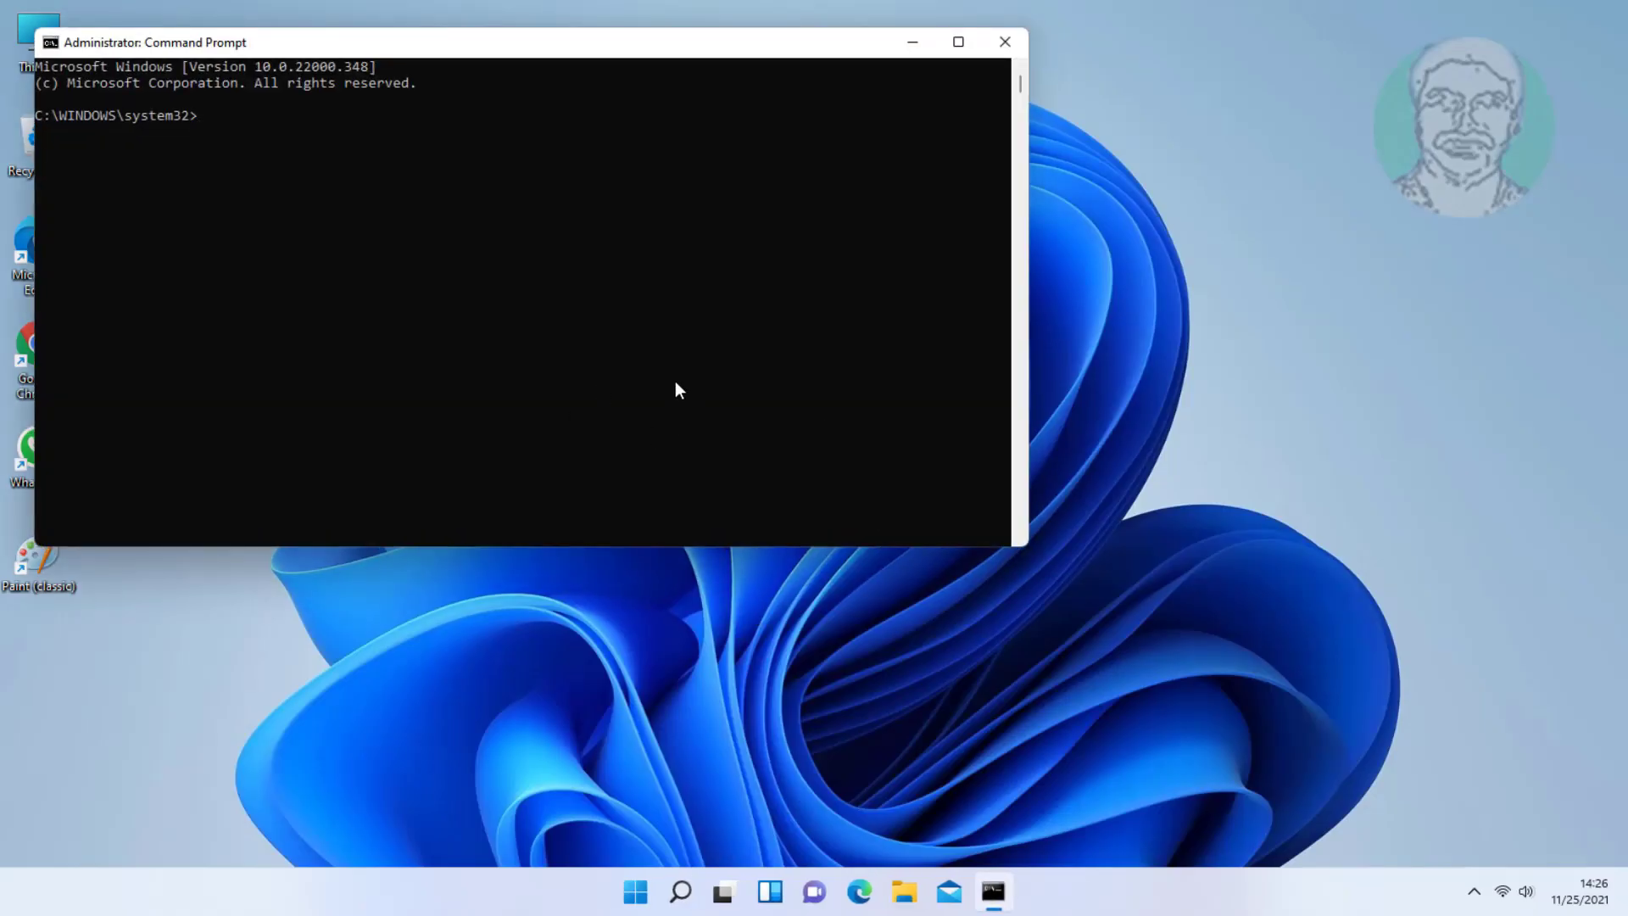
pyautogui.write('nets')
pyautogui.write('h int')
pyautogui.write(' tcp')
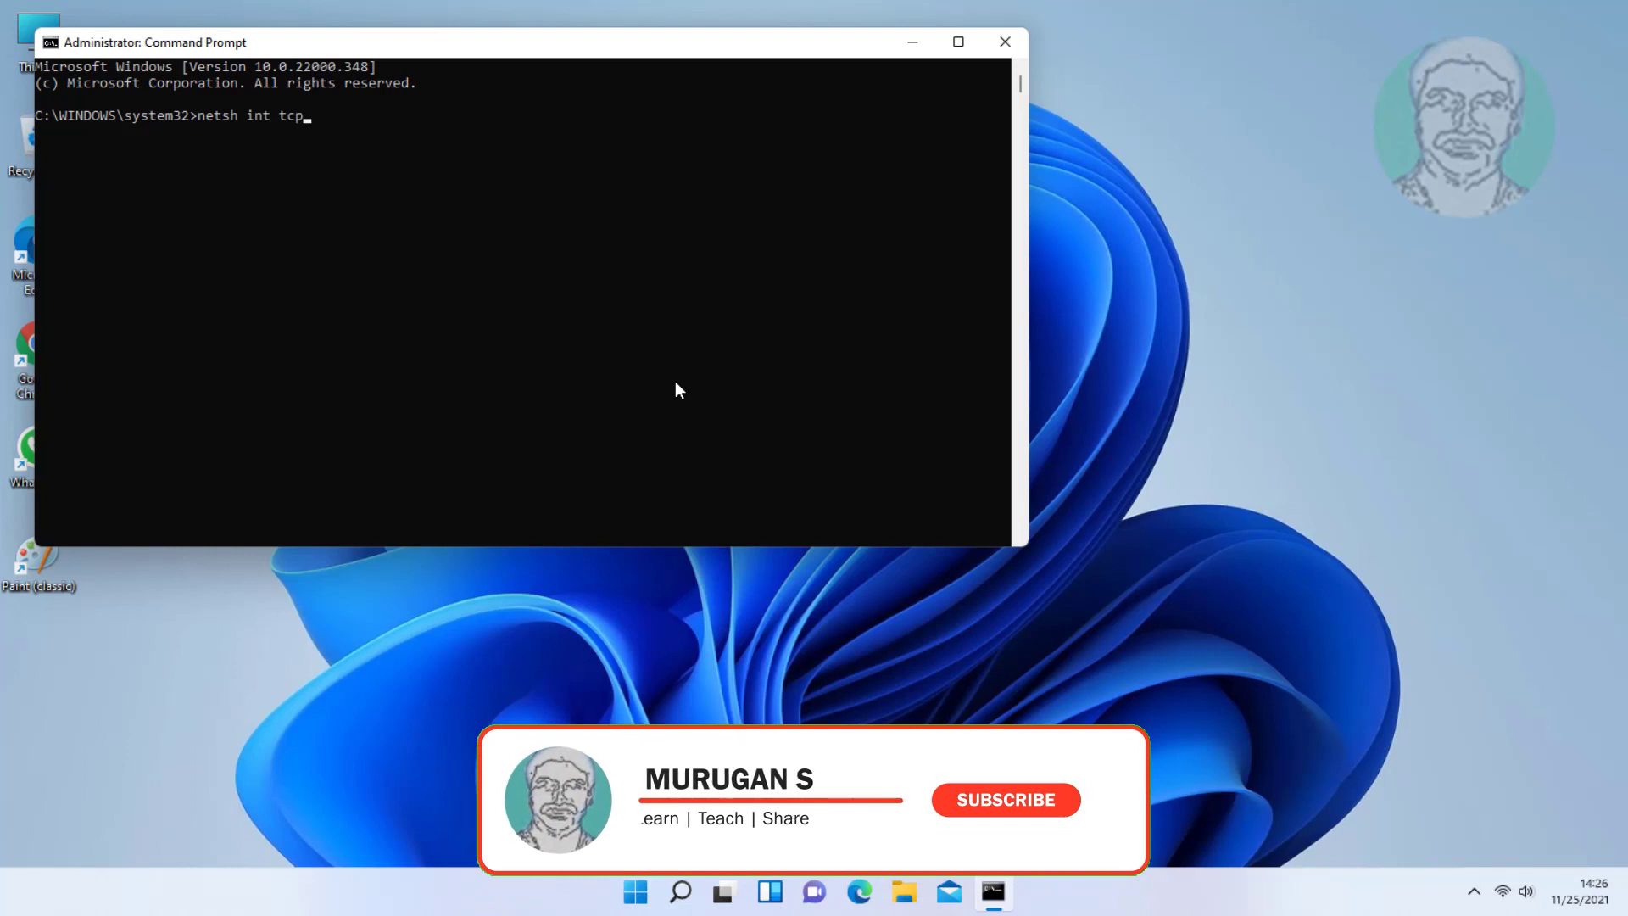
pyautogui.write(' set')
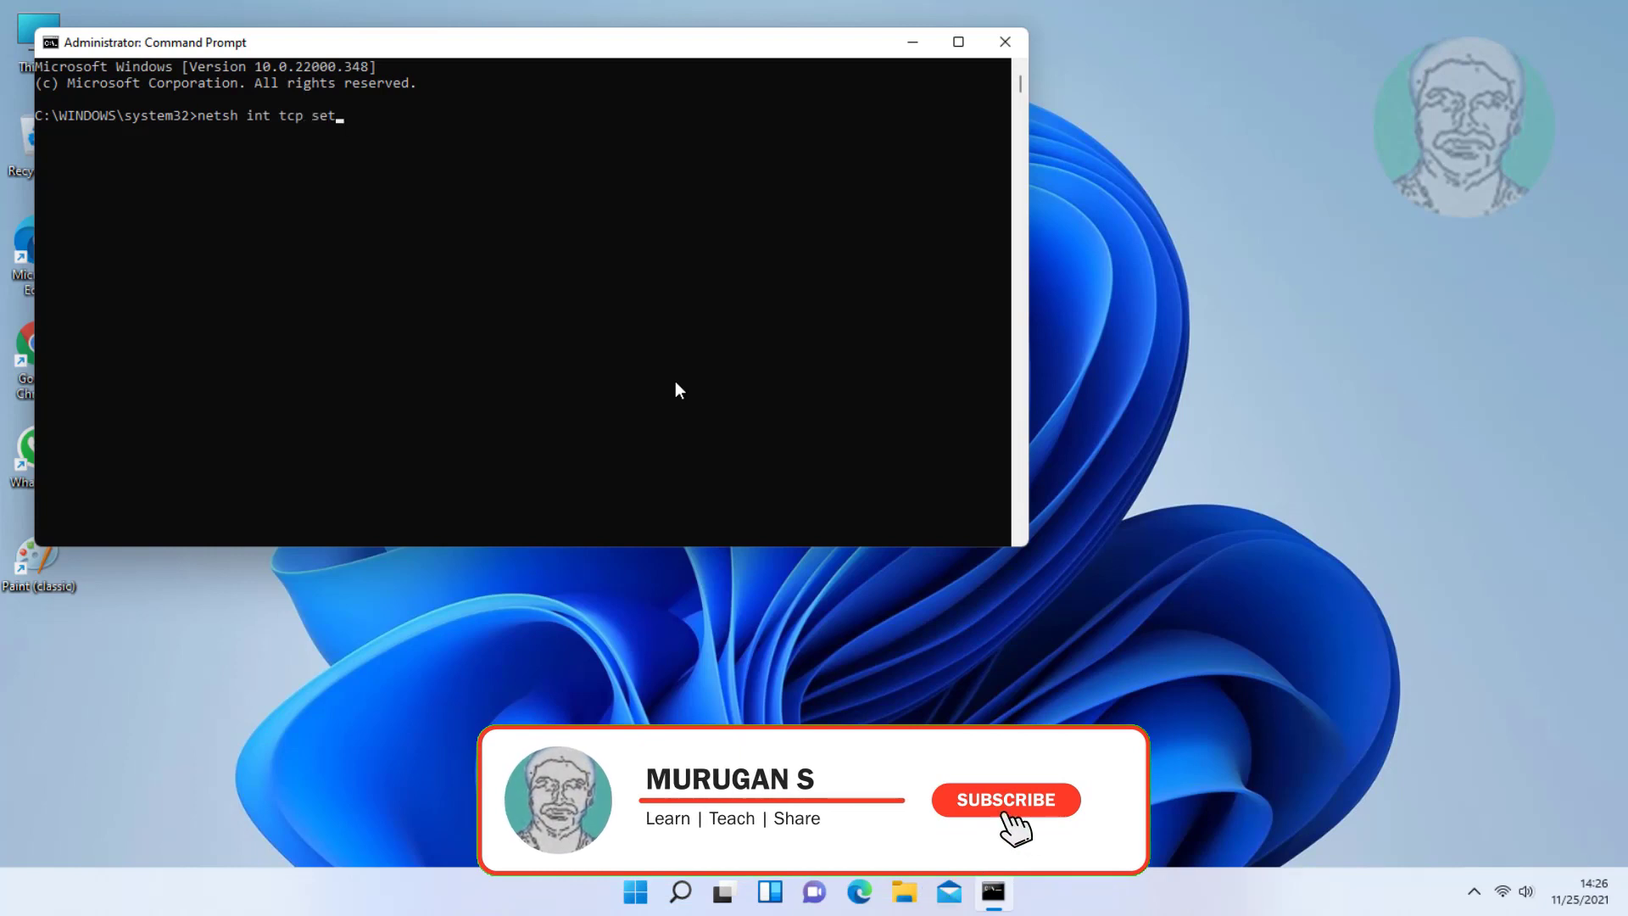
pyautogui.write(' global auto')
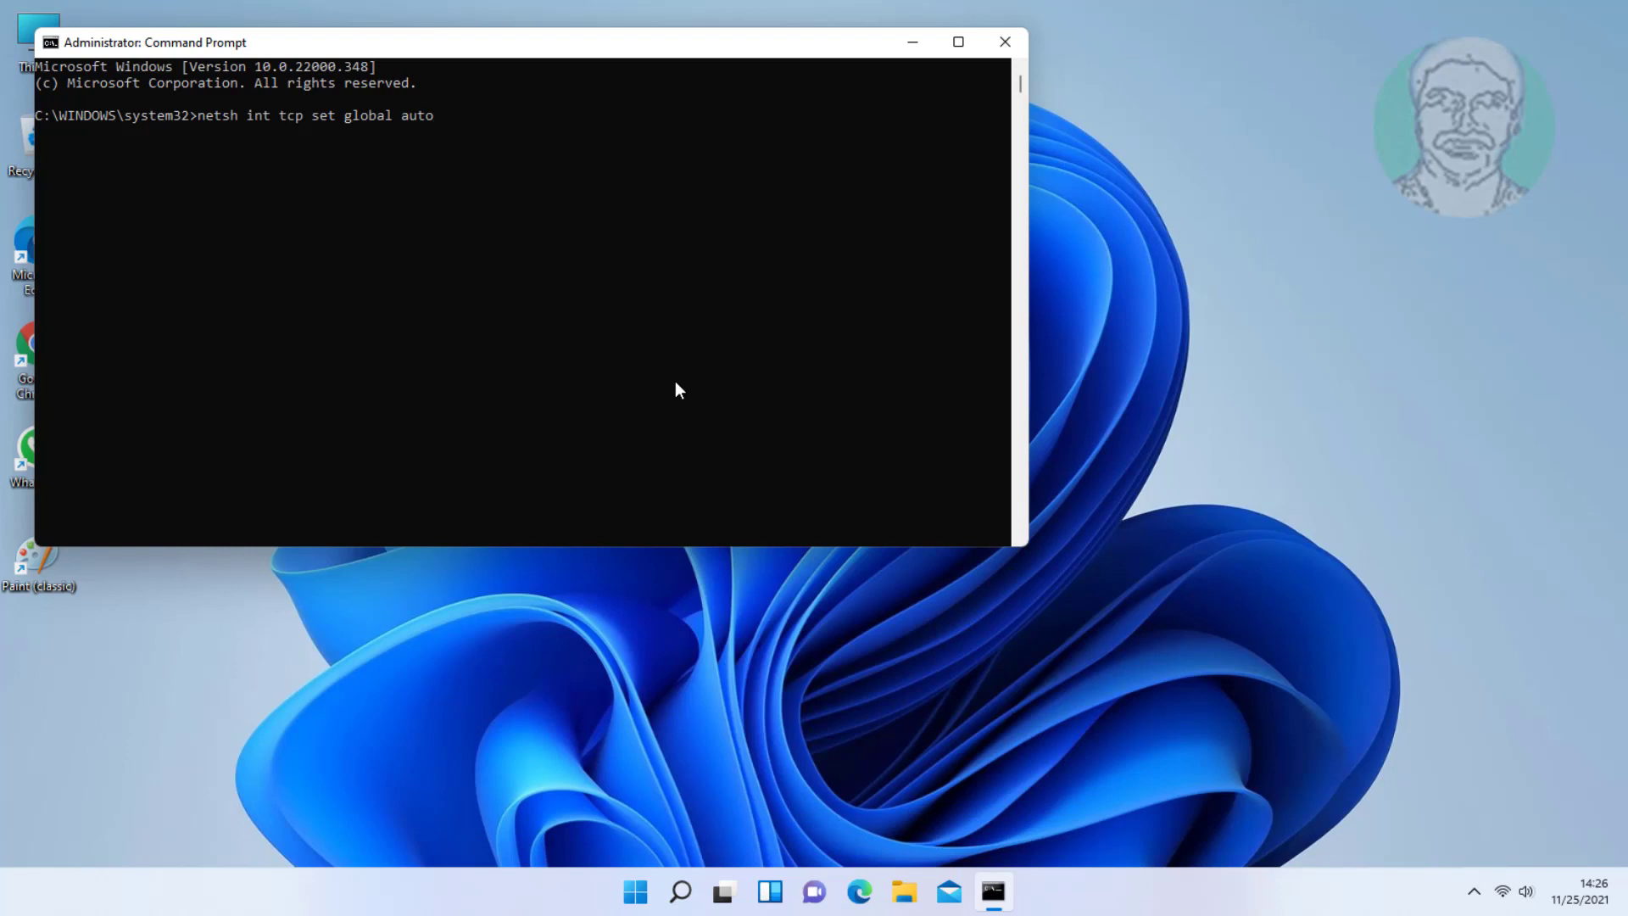
pyautogui.write('tuningle')
pyautogui.write('vel=')
pyautogui.write('dis')
pyautogui.write('abled')
pyautogui.press('Return')
pyautogui.write('exi')
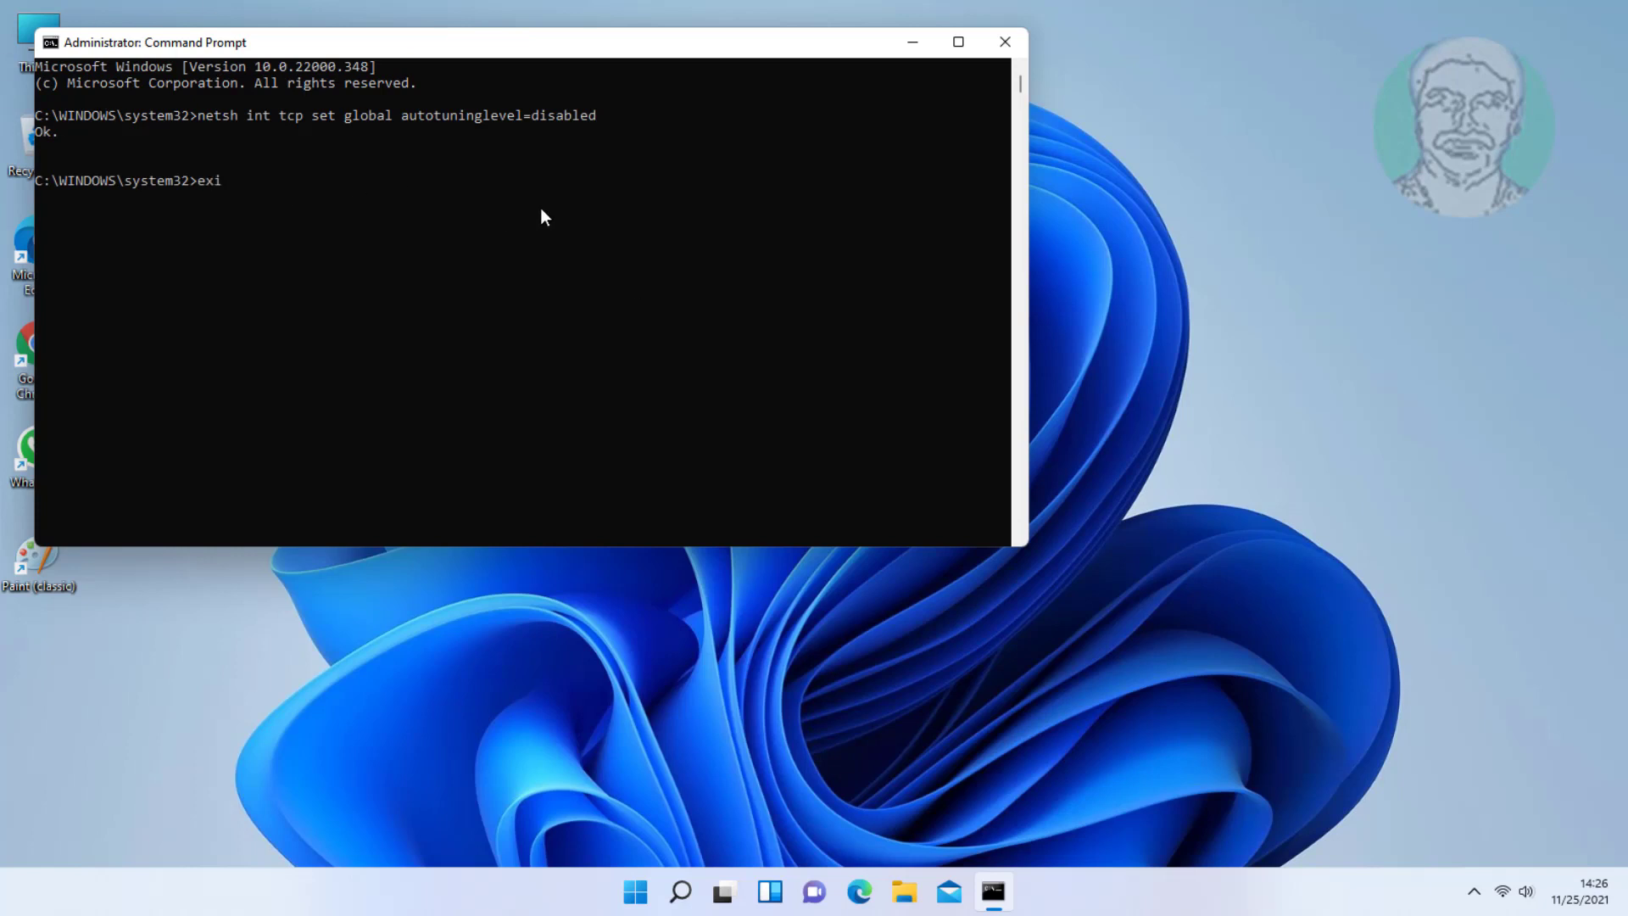
pyautogui.write('t')
pyautogui.press('Return')
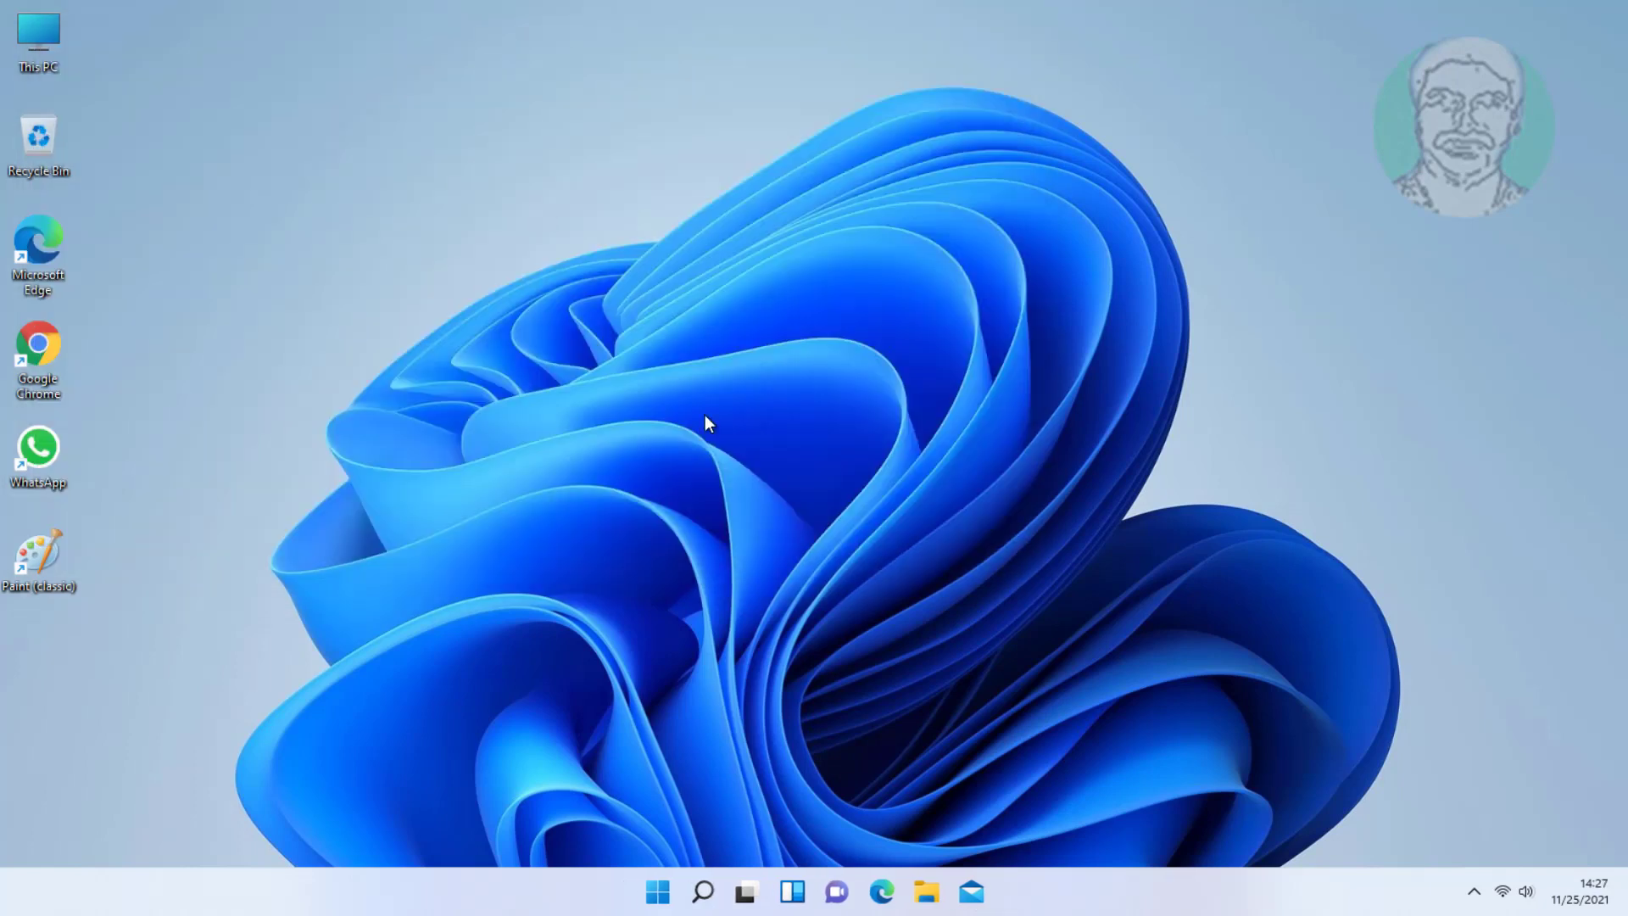